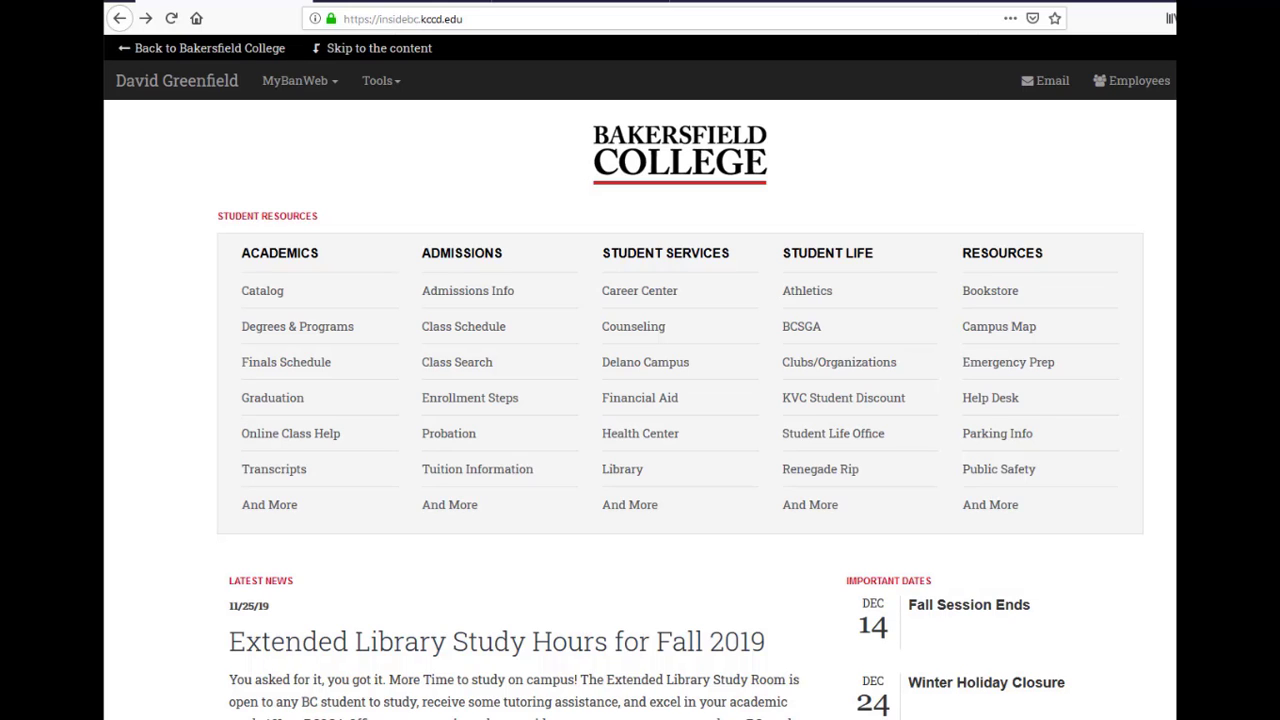
Look over the Canvas assignment, the eLumen course page and the college portal's list of tools.
left_click(408, 3)
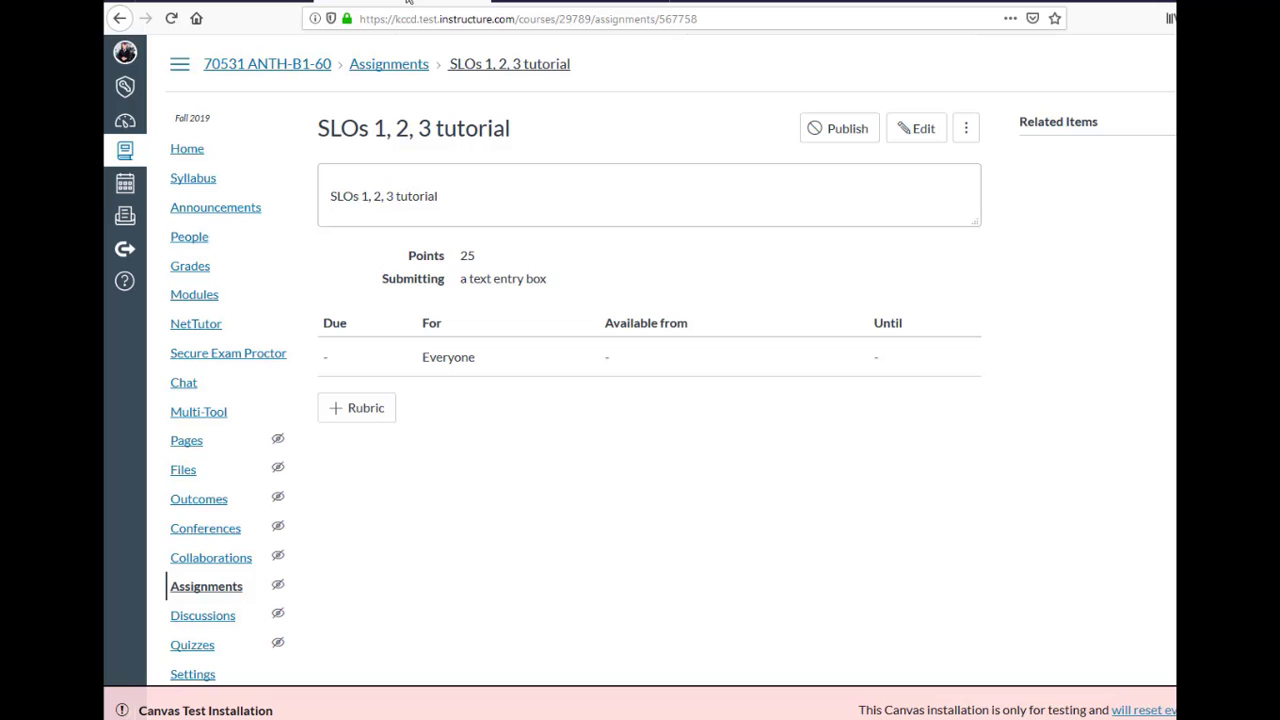
left_click(590, 5)
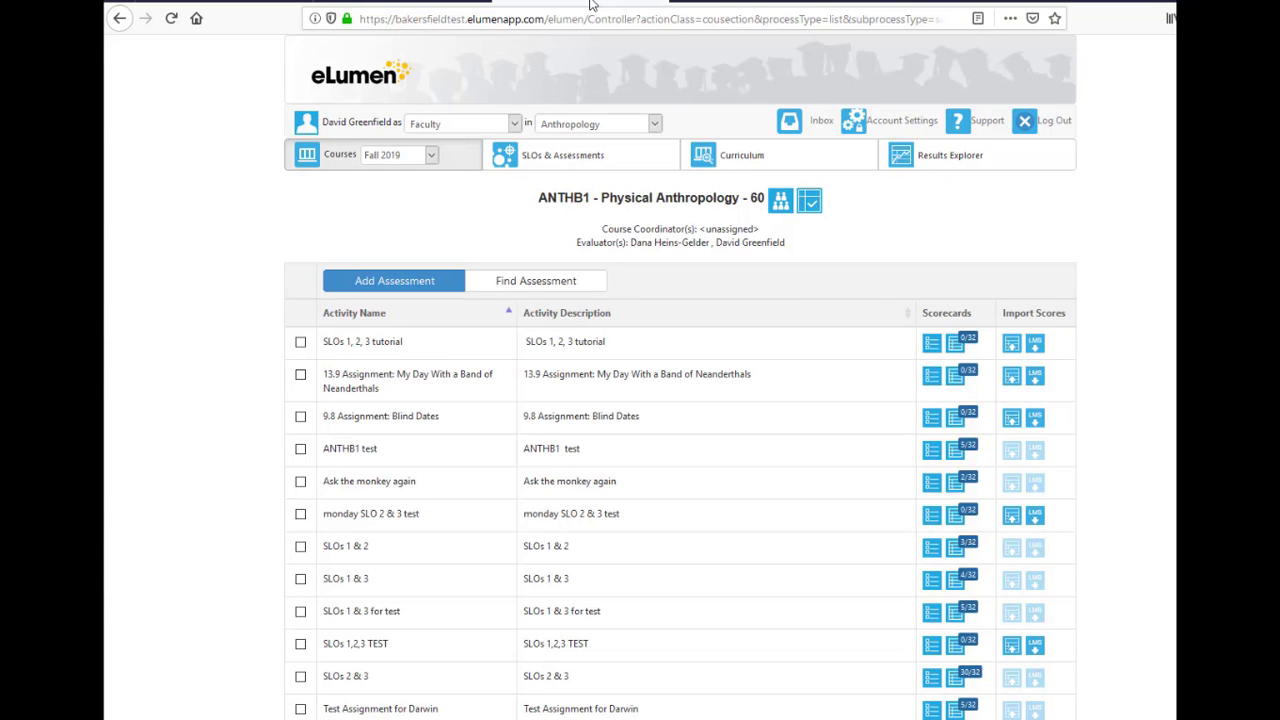
left_click(171, 3)
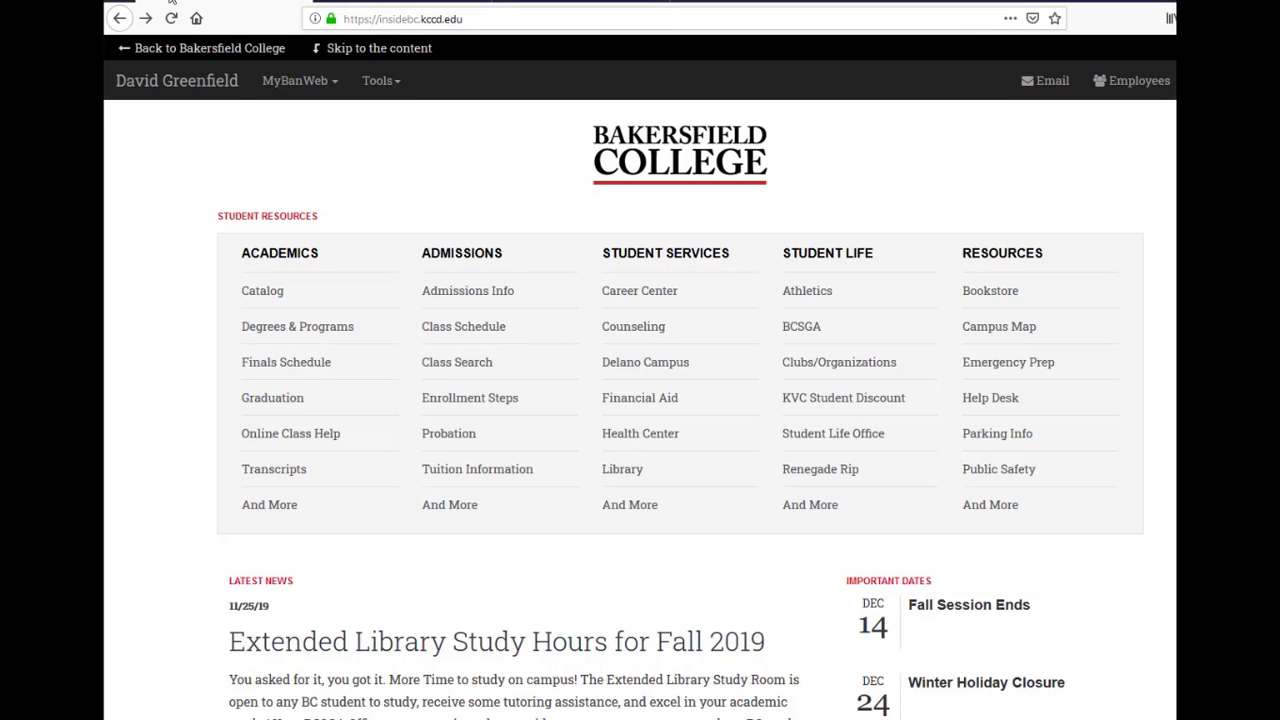
left_click(373, 86)
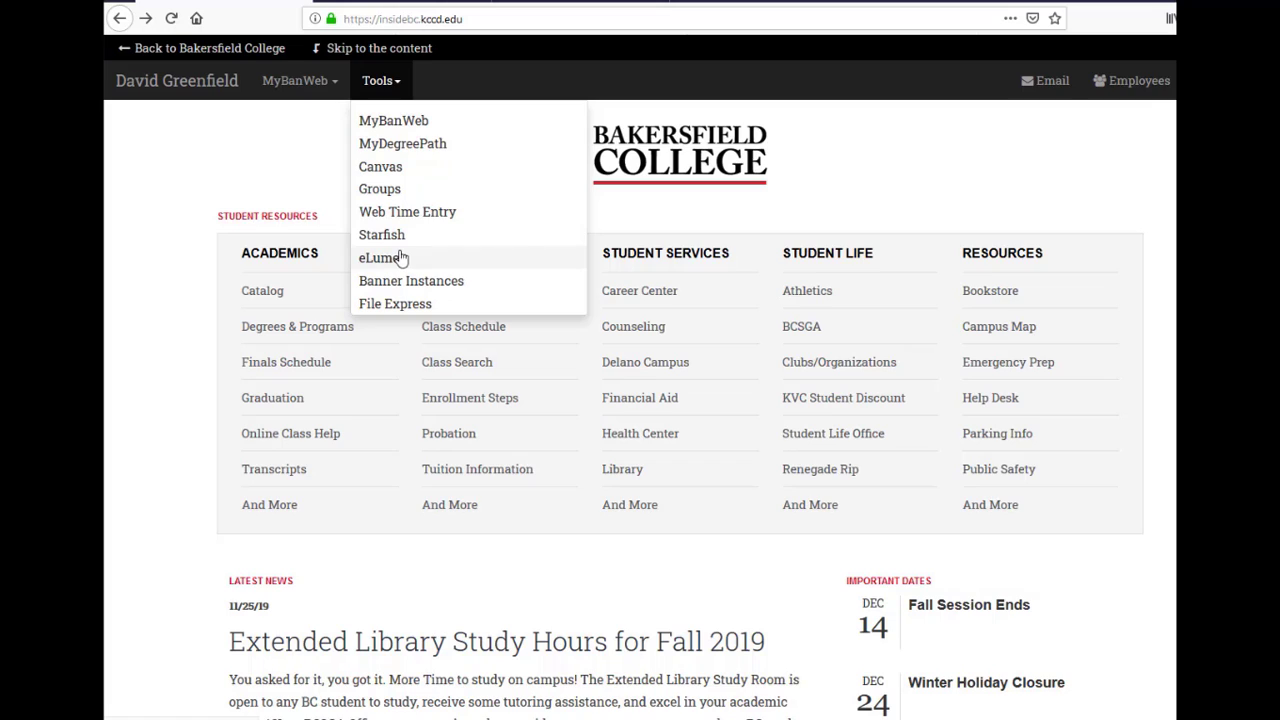
left_click(255, 181)
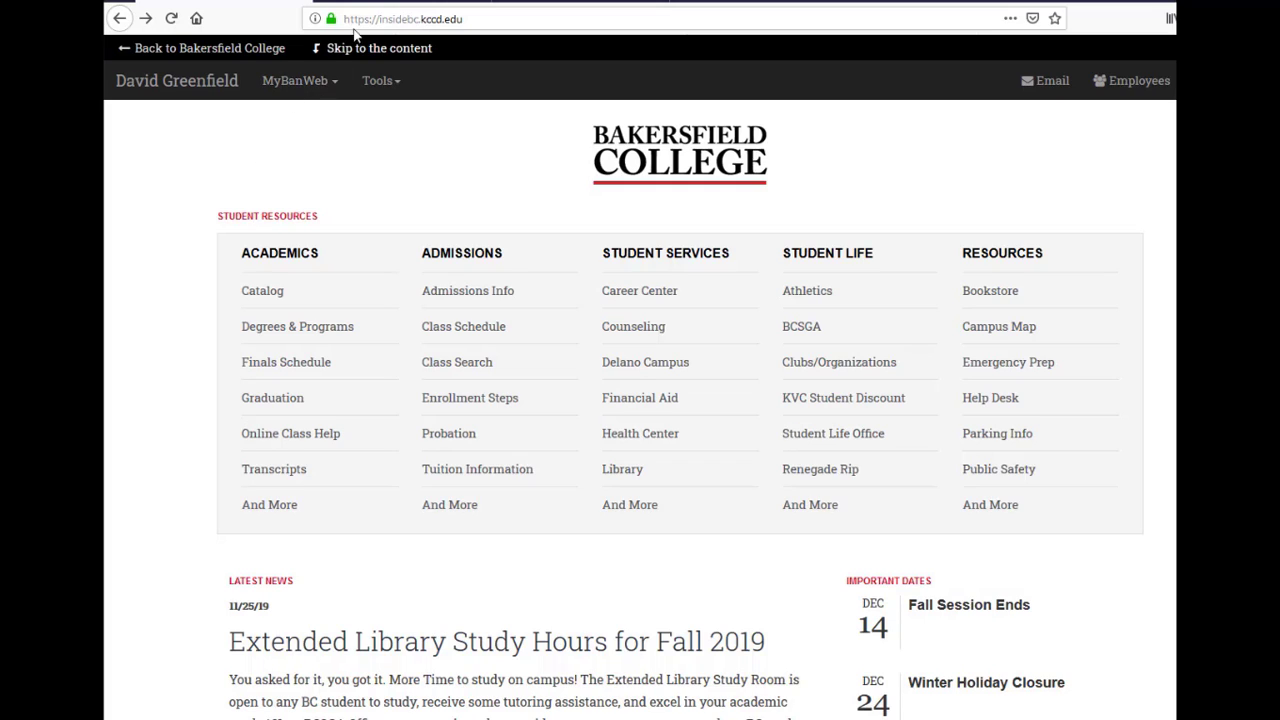
left_click(384, 2)
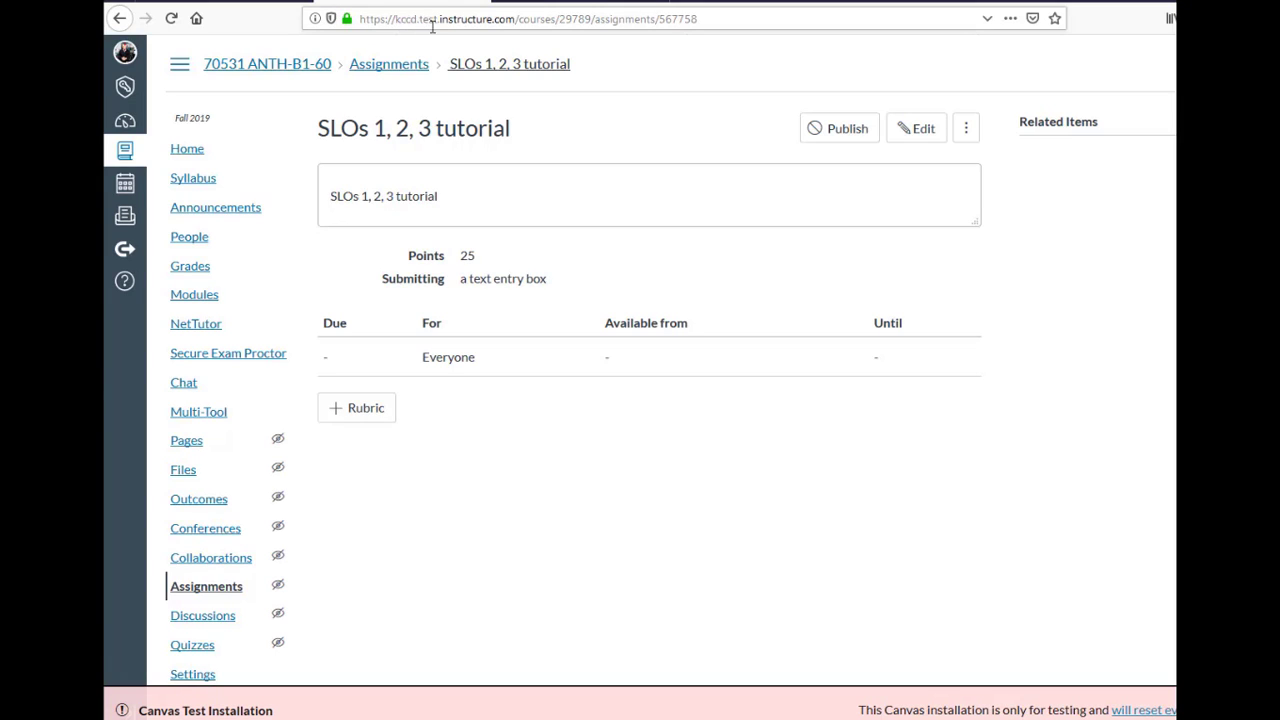
In eLumen, send the outcomes of SLOs 1, 2, 3 tutorial to the Canvas course 70531 ANTH-B1-60, and return to the Canvas assignment.
left_click(530, 3)
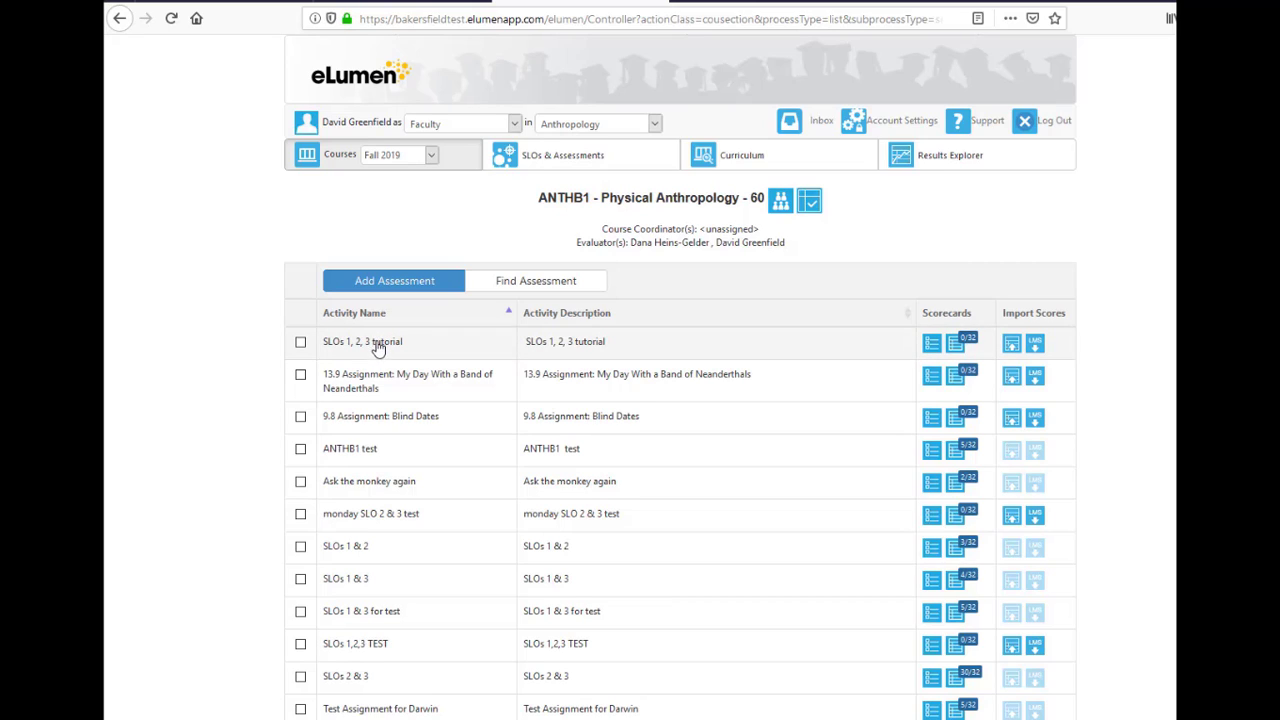
left_click(300, 343)
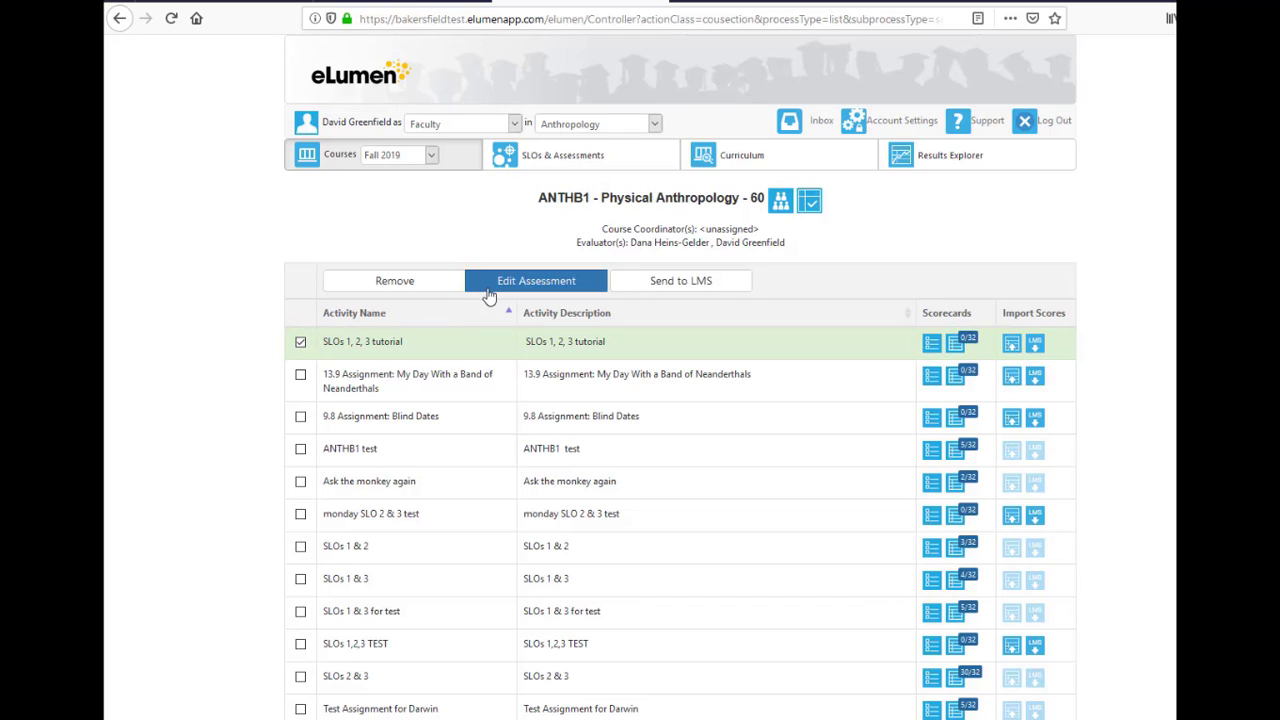
left_click(643, 290)
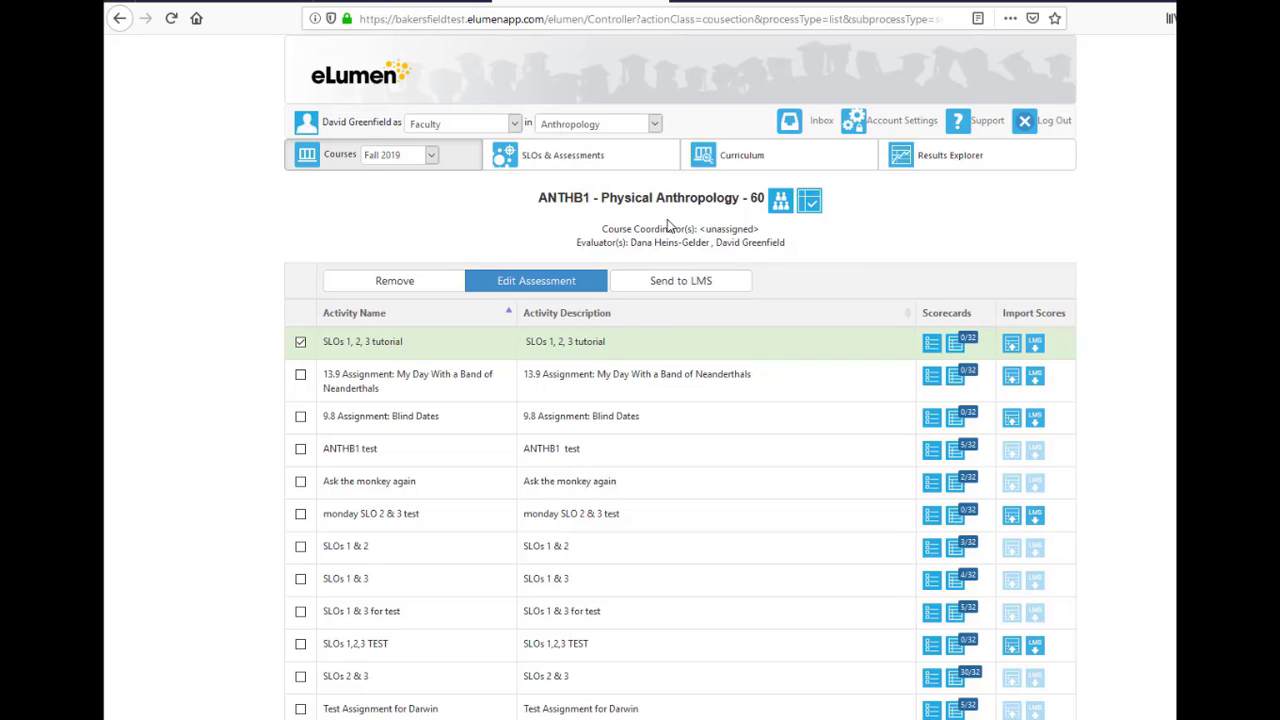
left_click(651, 283)
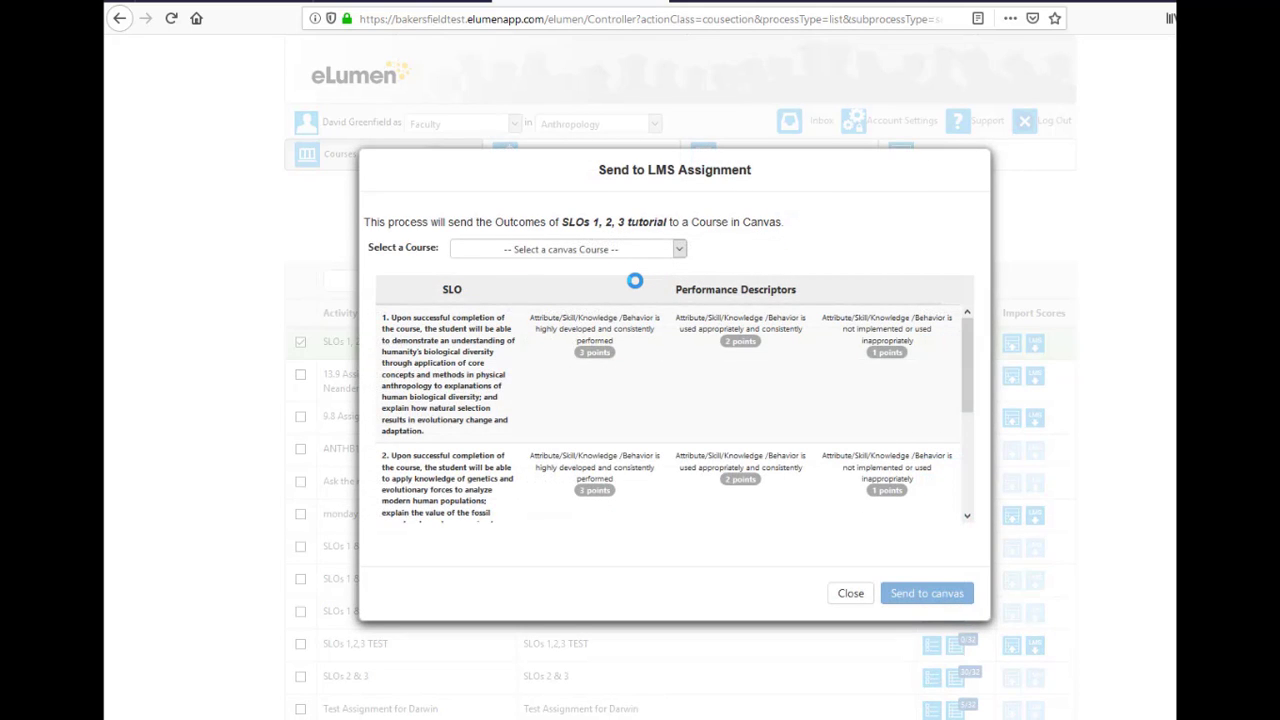
left_click(564, 249)
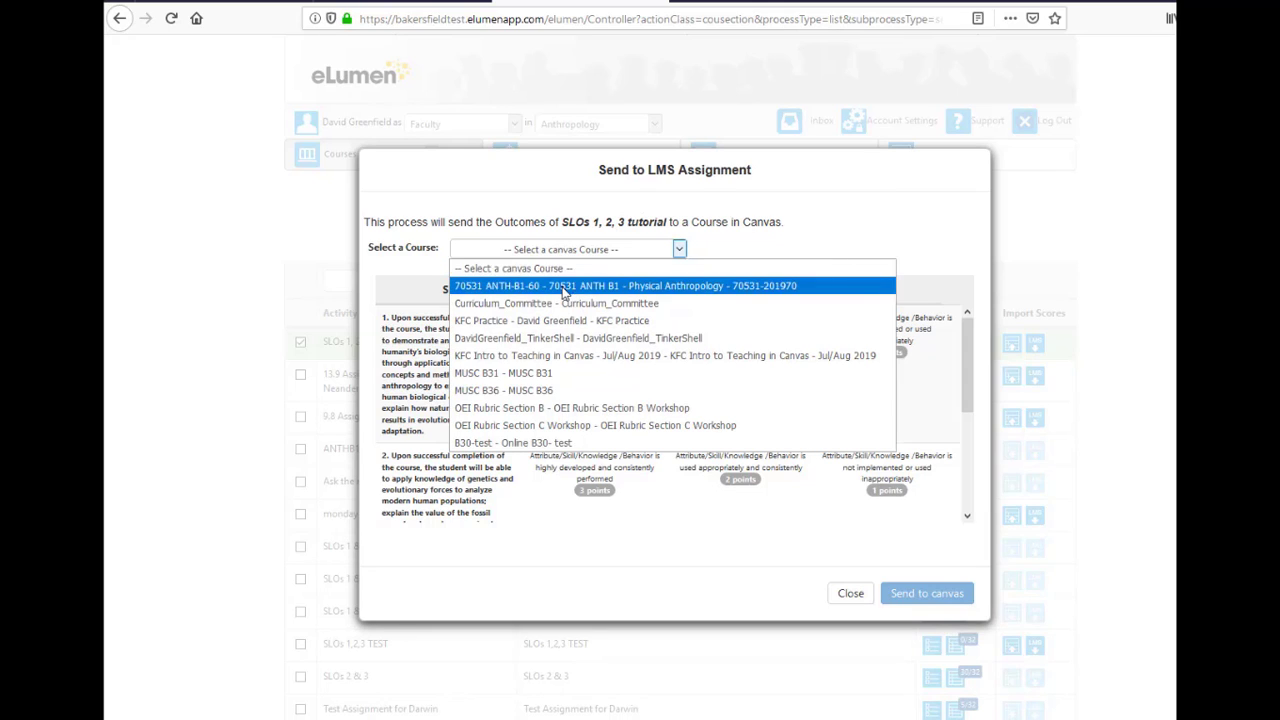
left_click(564, 287)
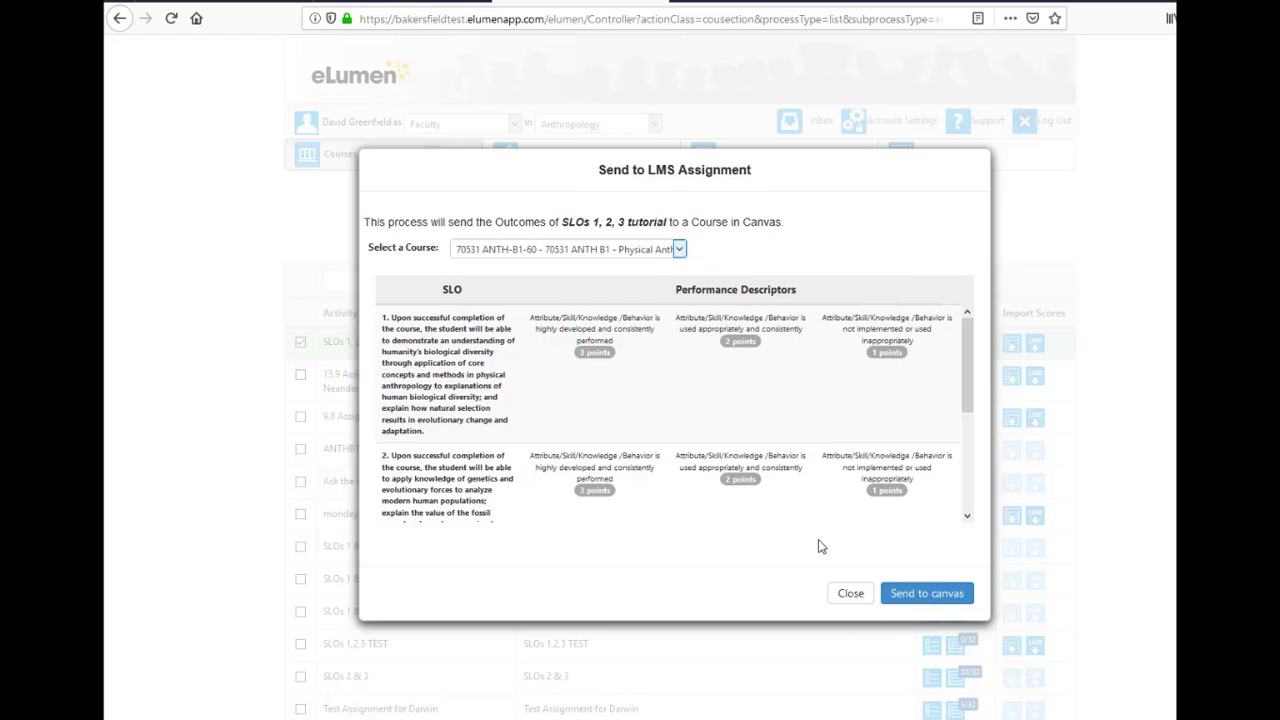
left_click(918, 596)
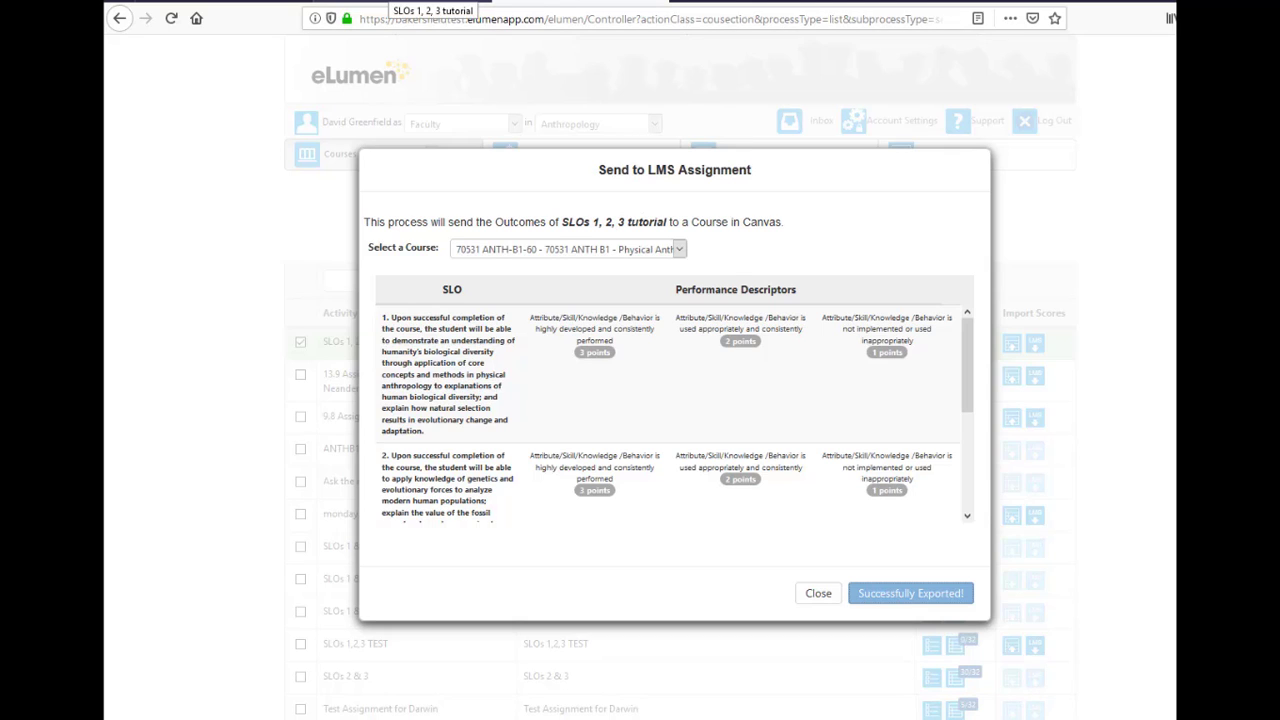
left_click(390, 1)
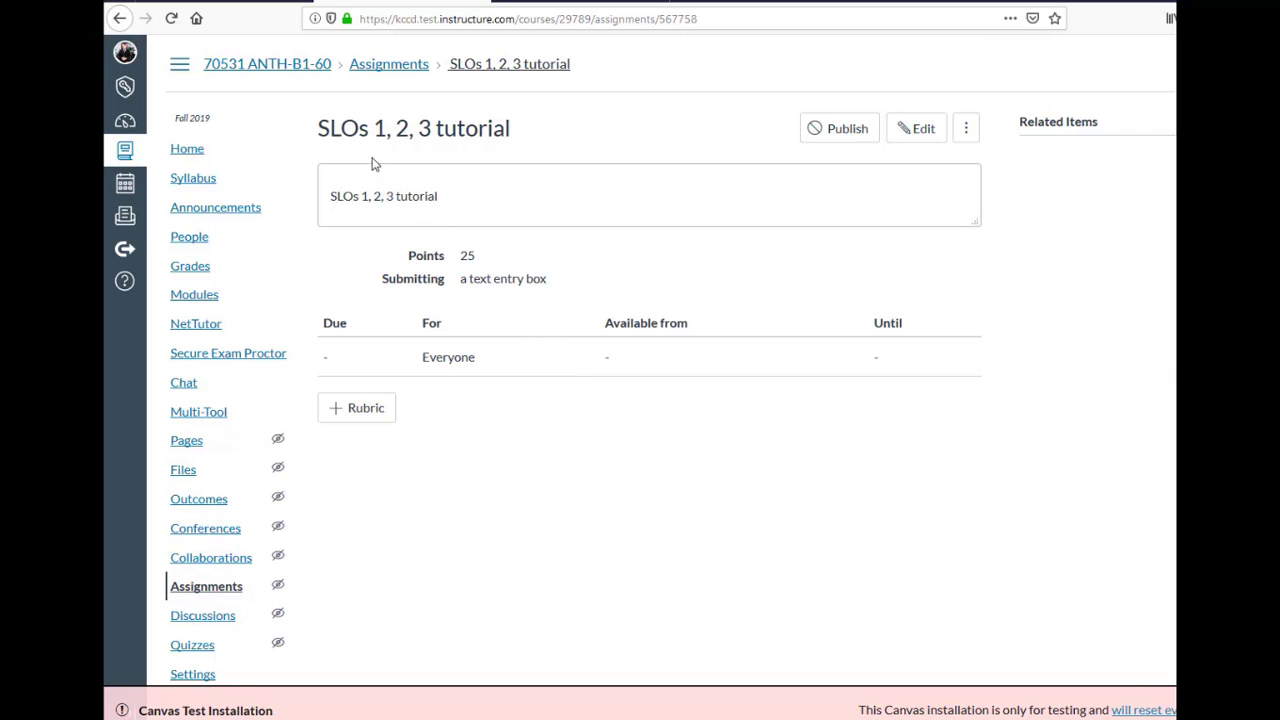
left_click(365, 410)
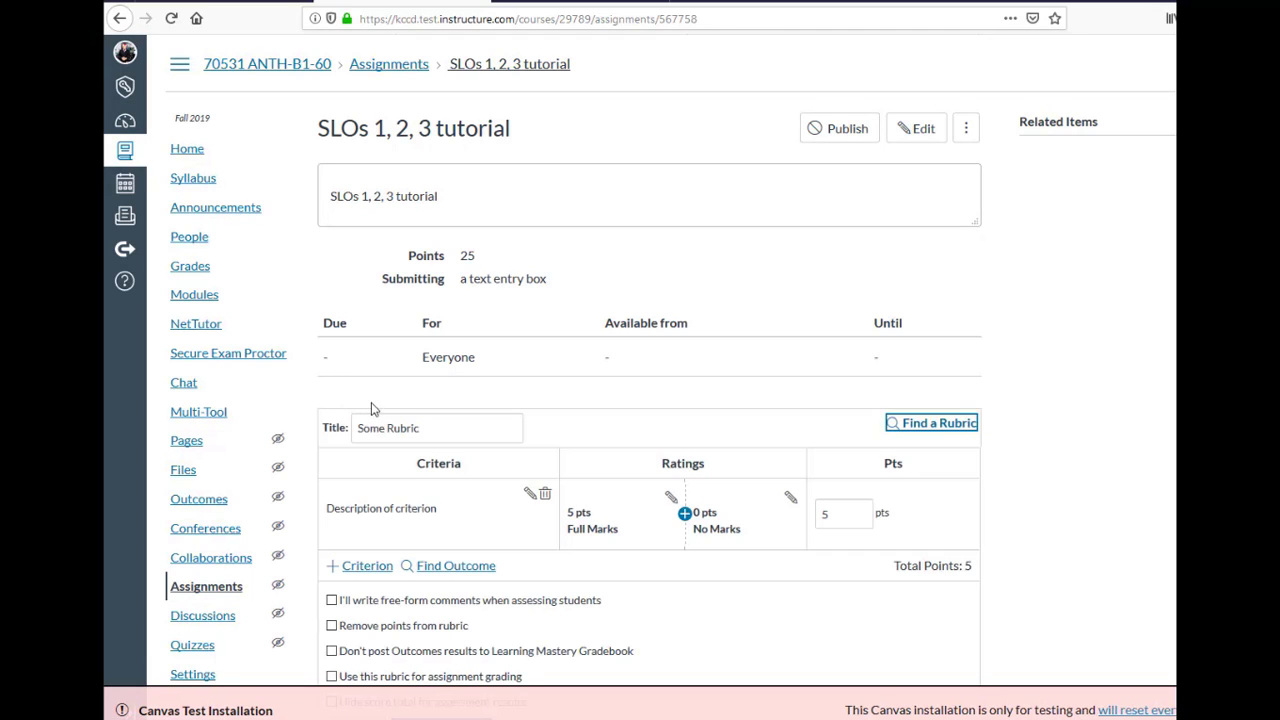
scroll(393, 418, "down", 2)
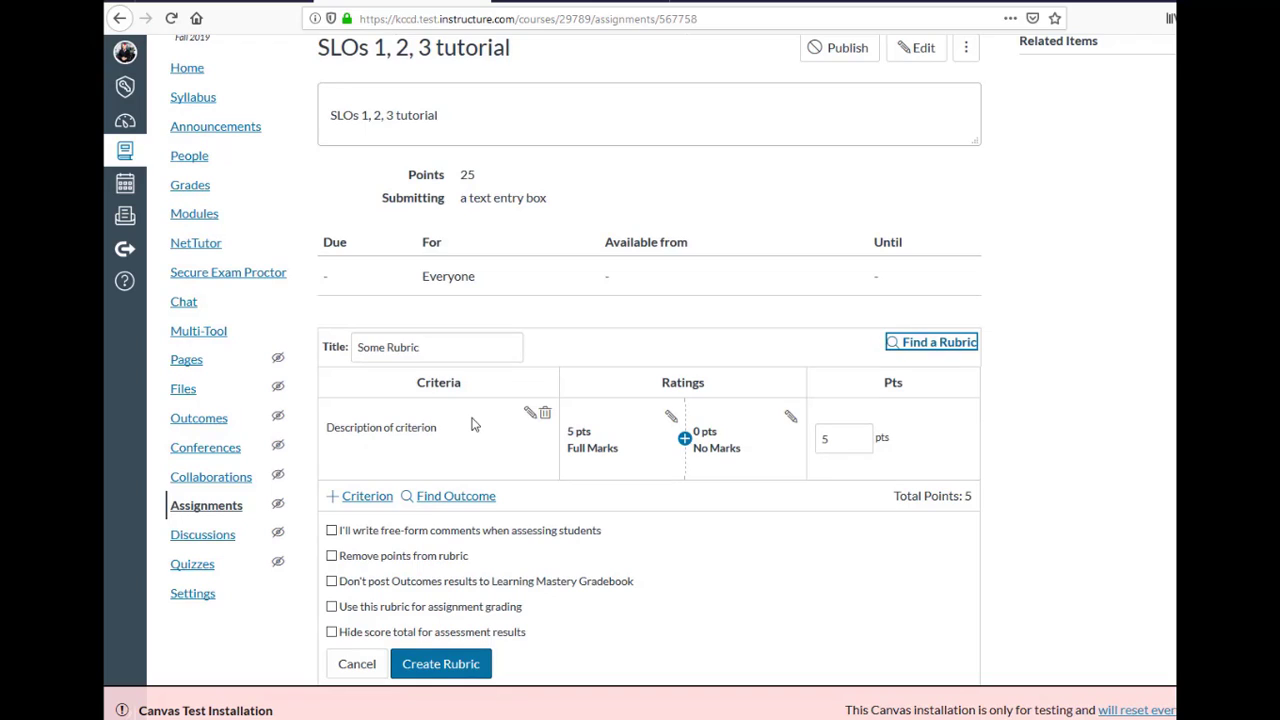
left_click(546, 416)
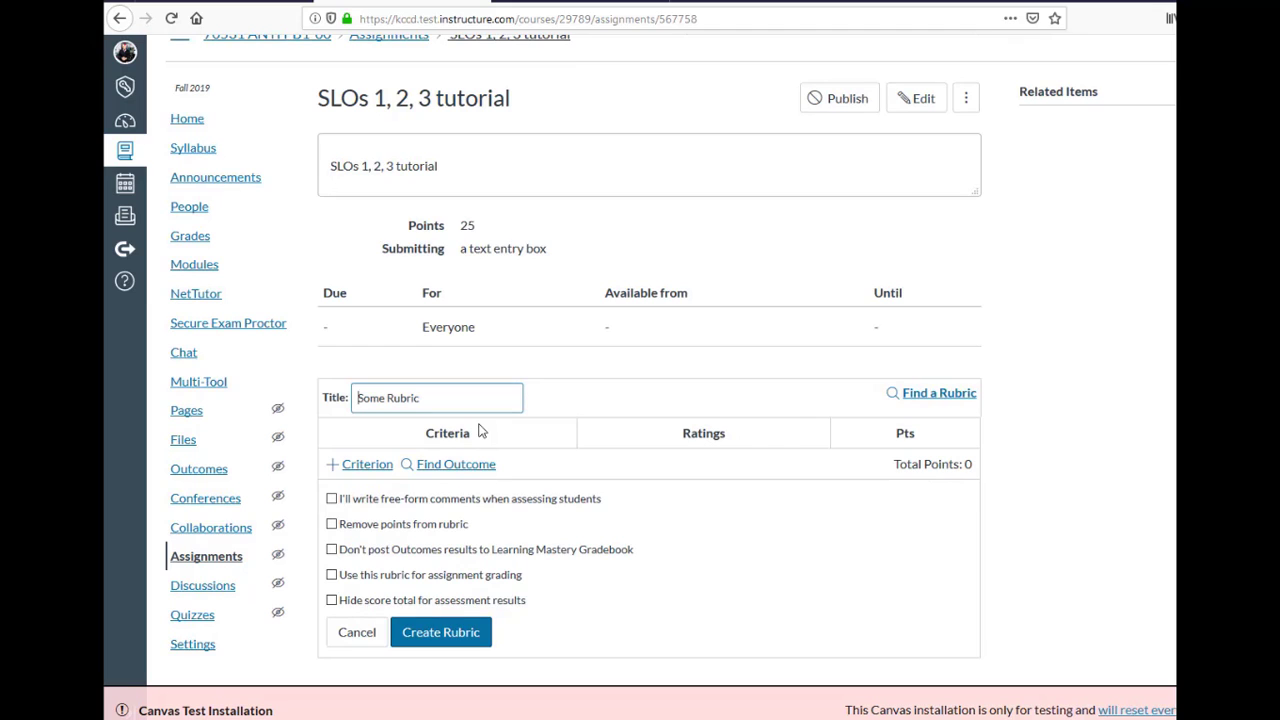
left_click(352, 630)
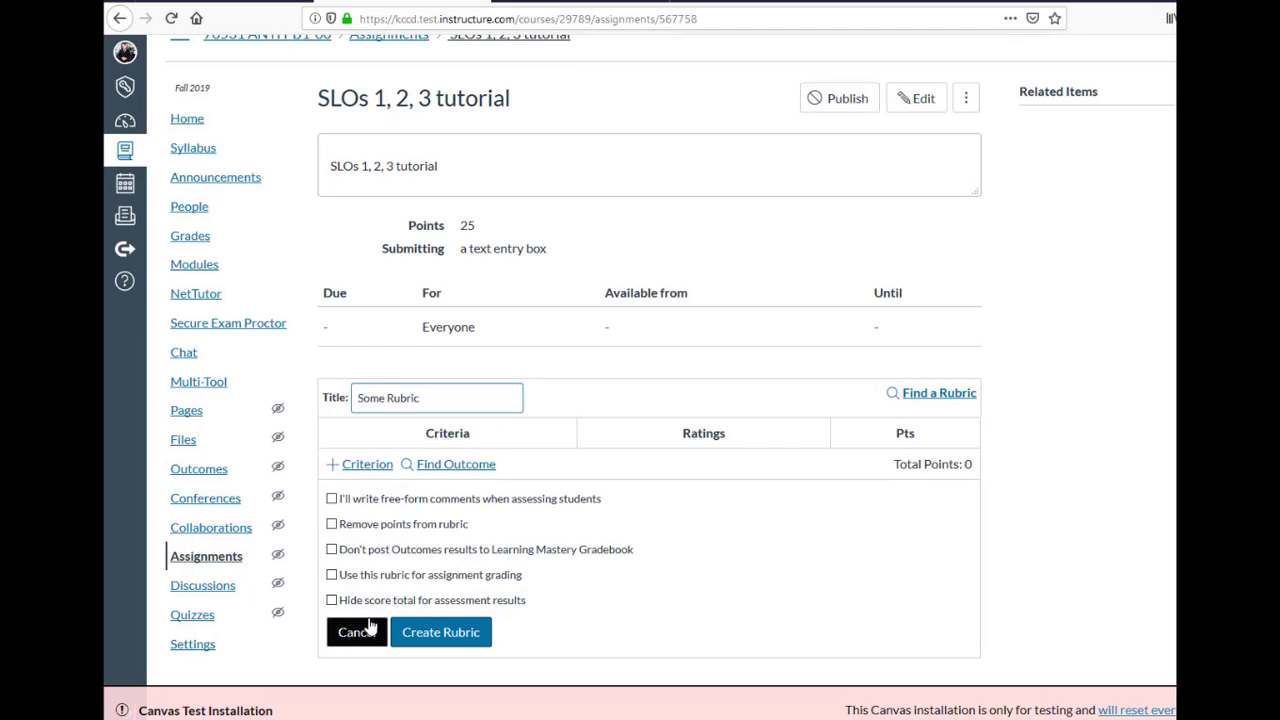
left_click(357, 632)
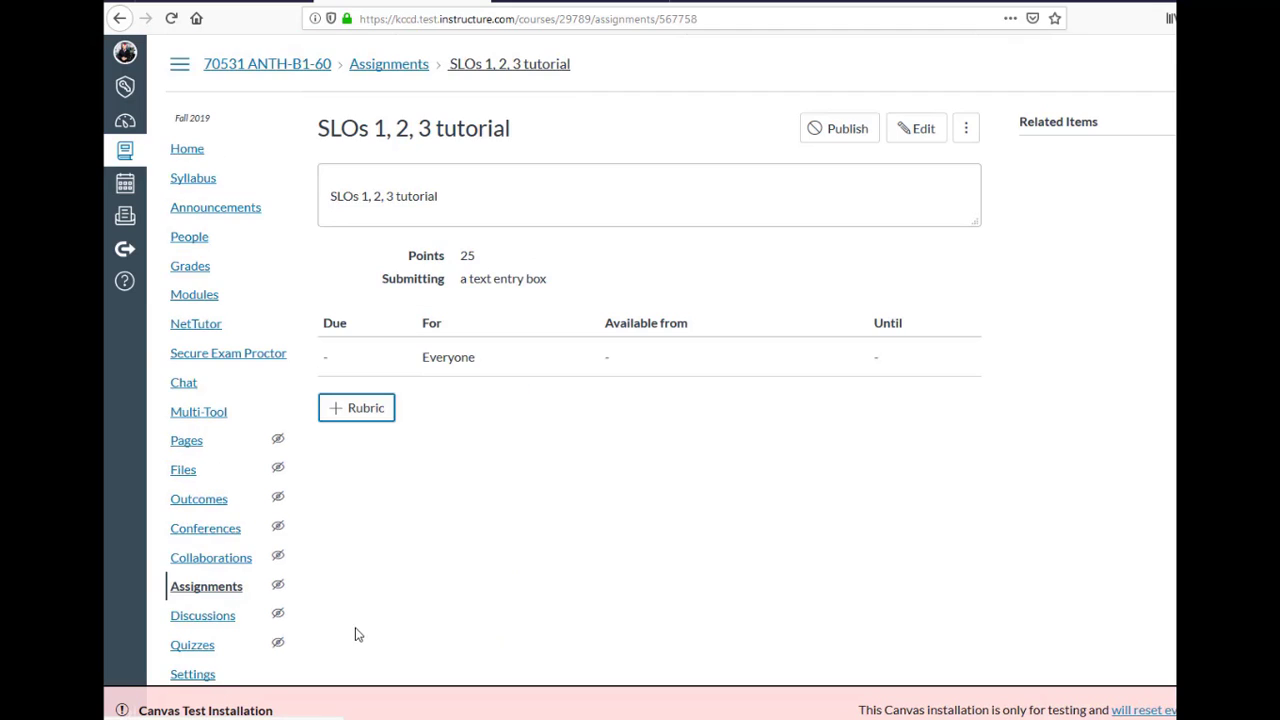
Start a rubric for the assignment, remove its default criterion and import the first course outcome, keeping it used for scoring.
left_click(377, 420)
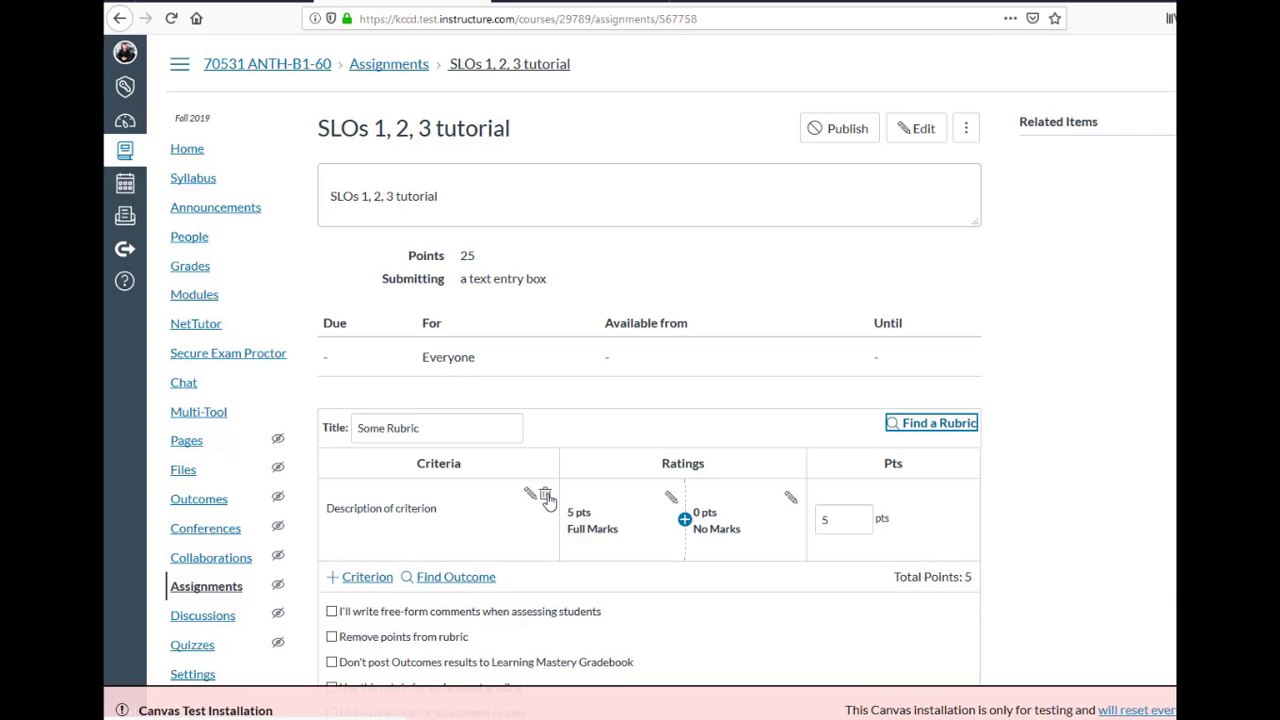
left_click(546, 497)
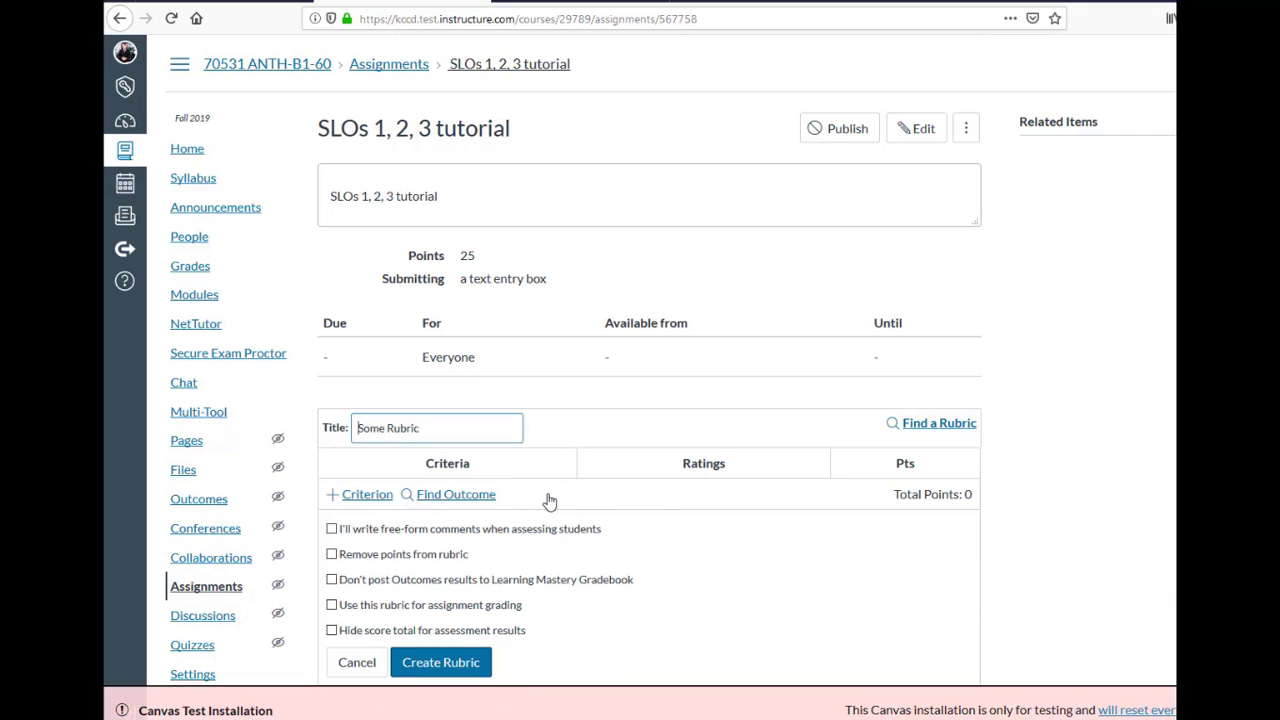
left_click(457, 504)
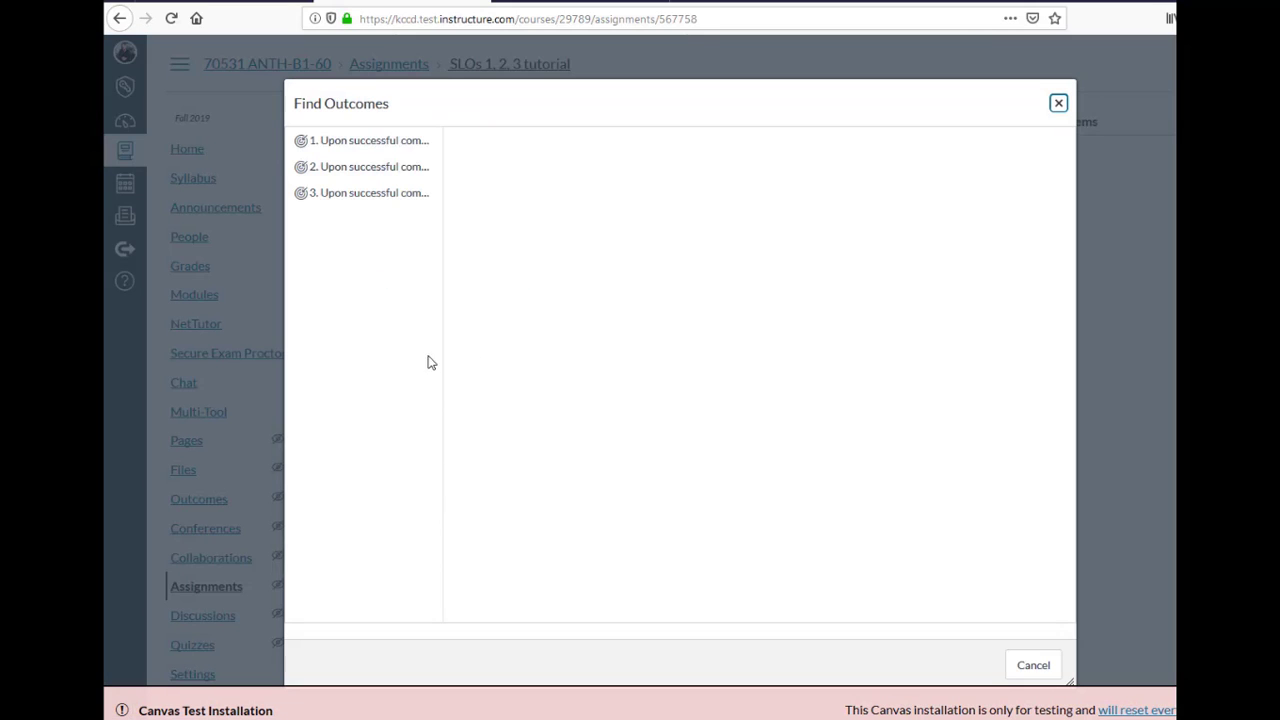
left_click(370, 141)
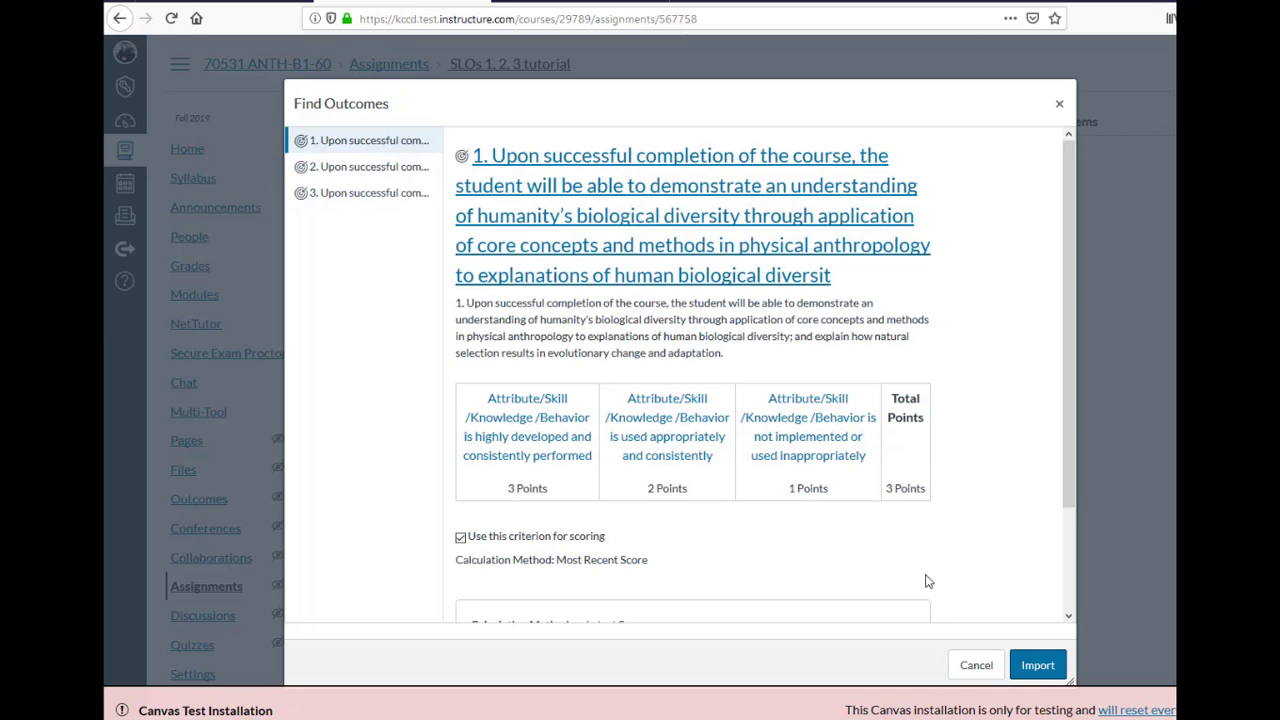
left_click(1037, 666)
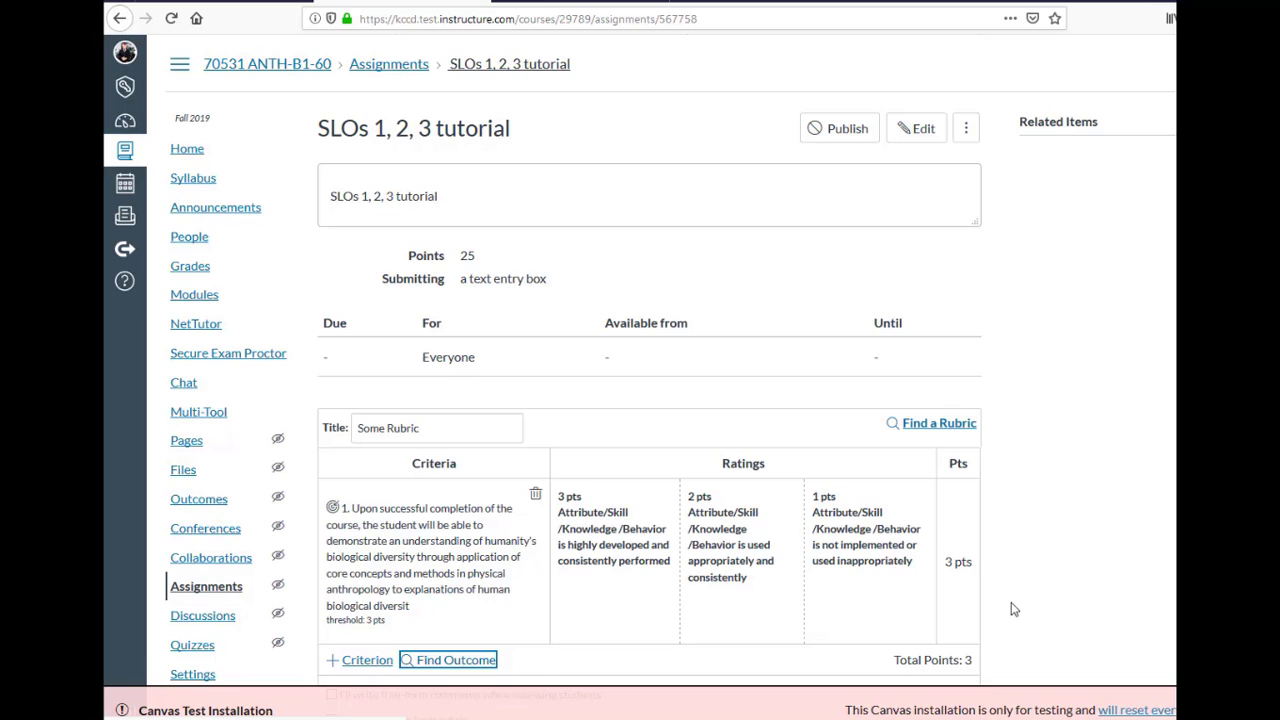
Import the second and third course outcomes into the rubric as criteria used for scoring.
left_click(490, 662)
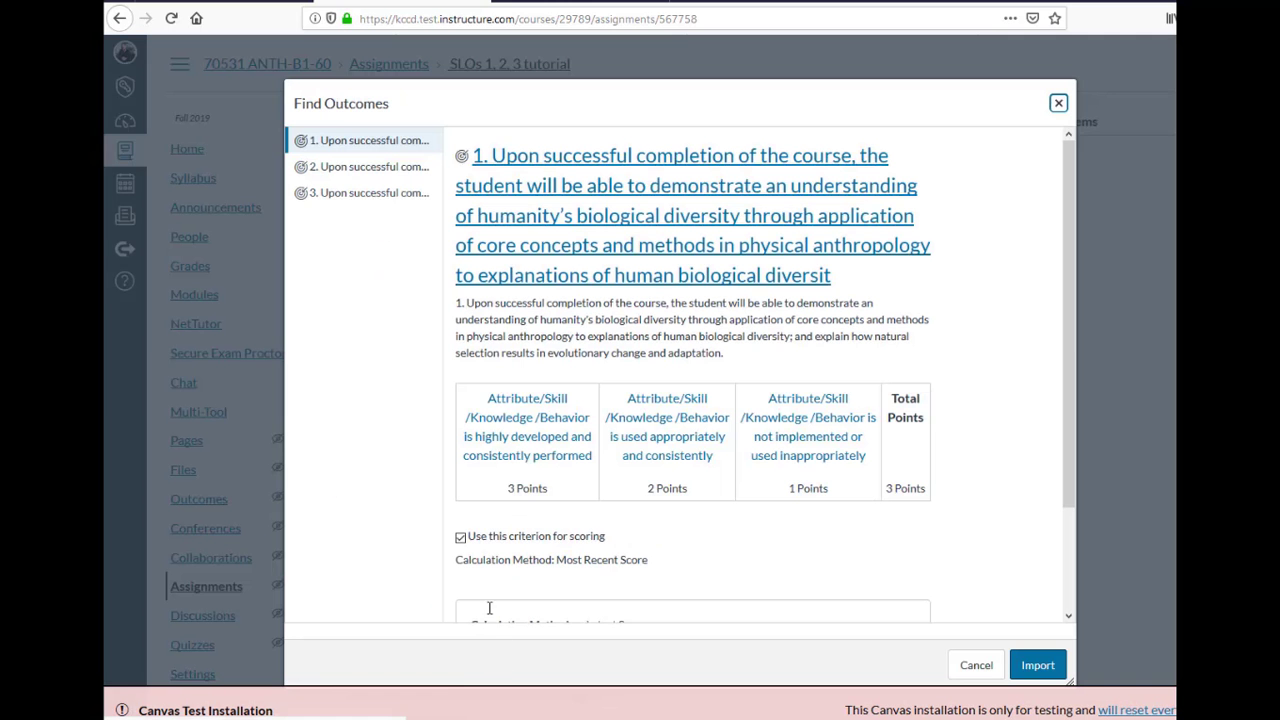
left_click(352, 168)
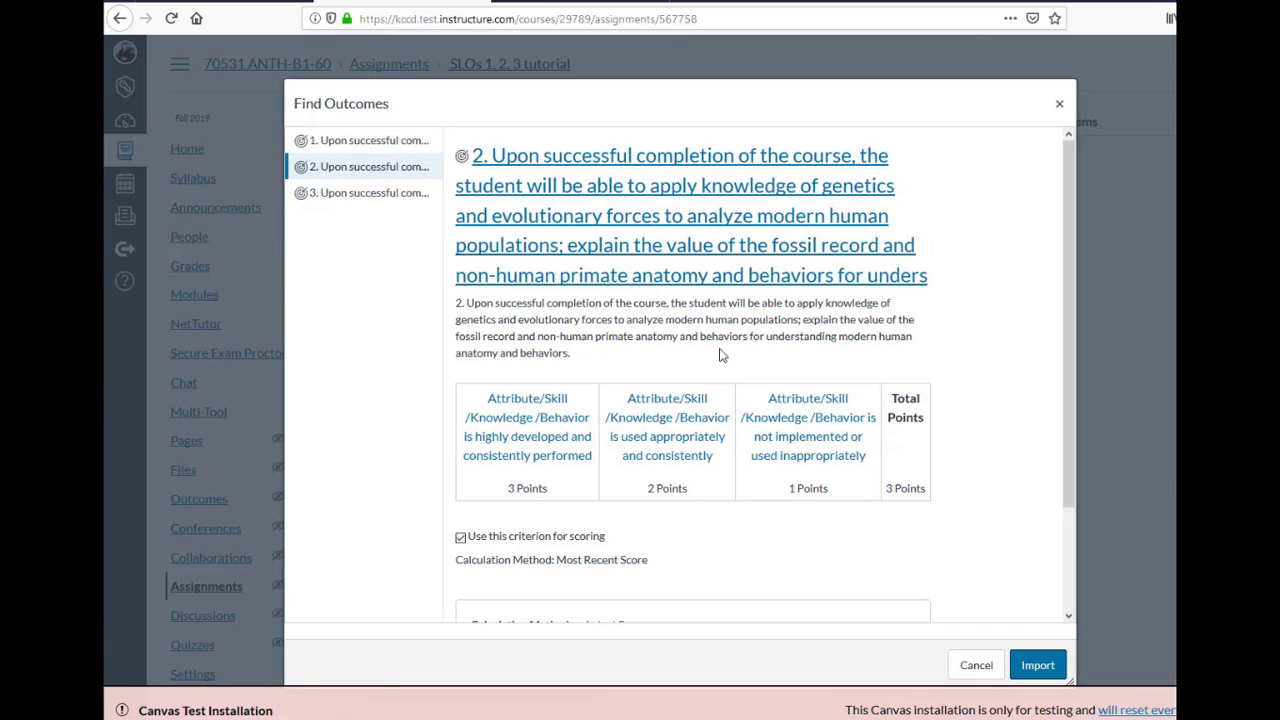
scroll(722, 355, "down", 3)
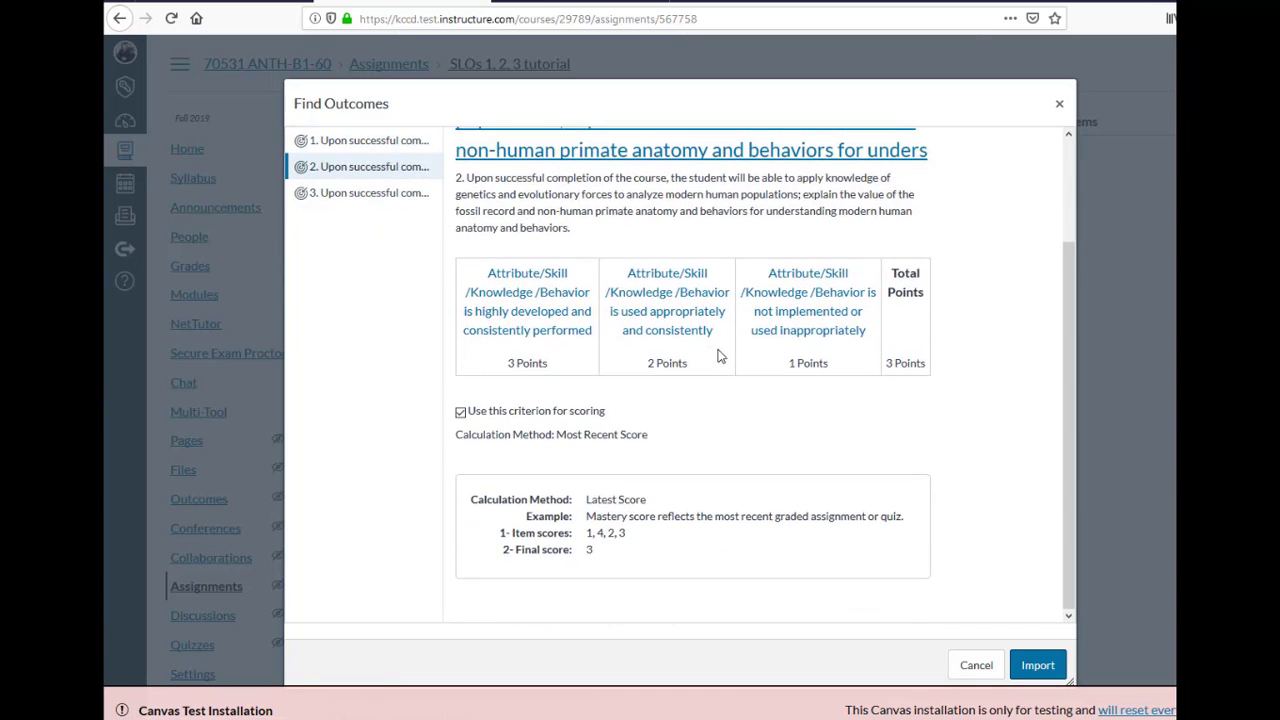
left_click(1039, 671)
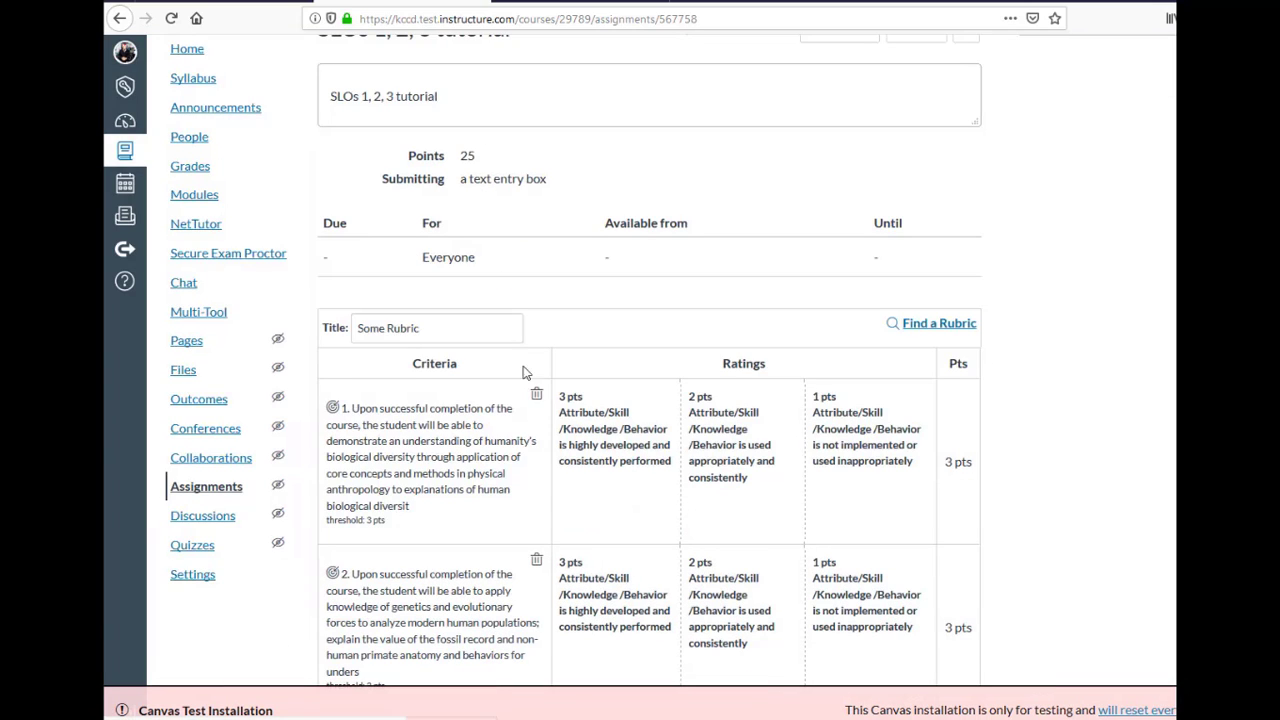
scroll(530, 380, "down", 5)
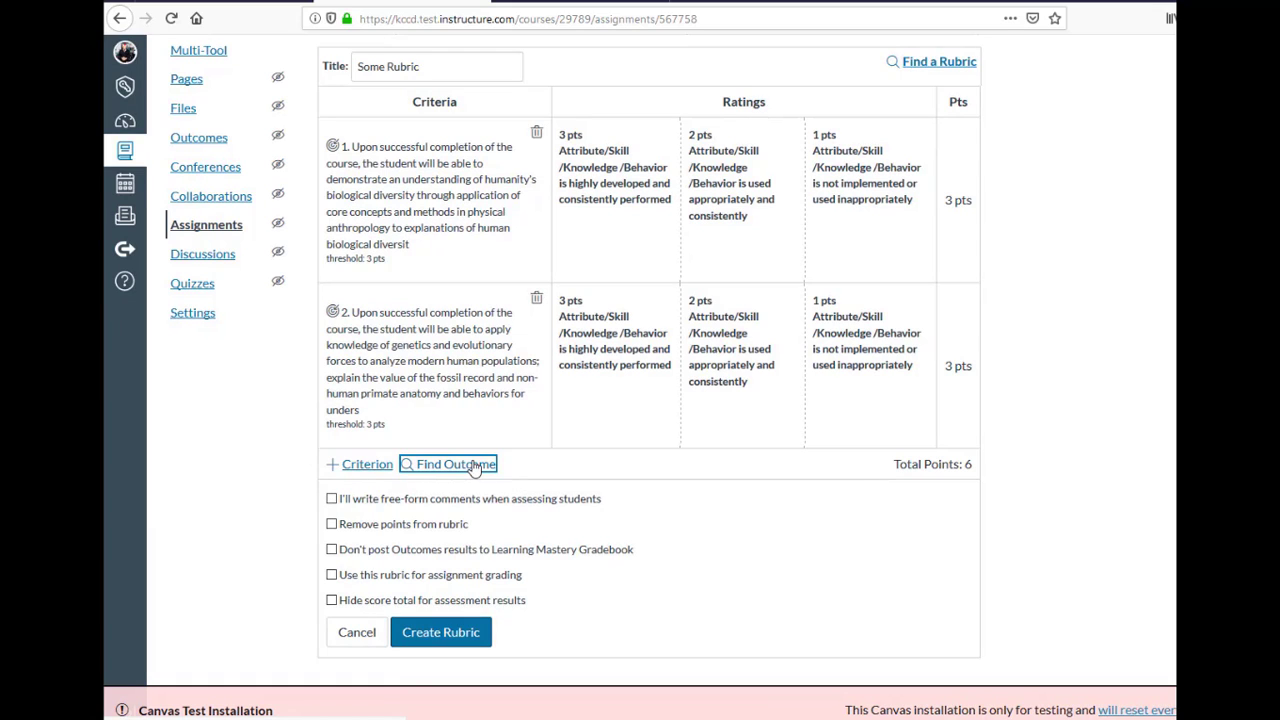
left_click(474, 465)
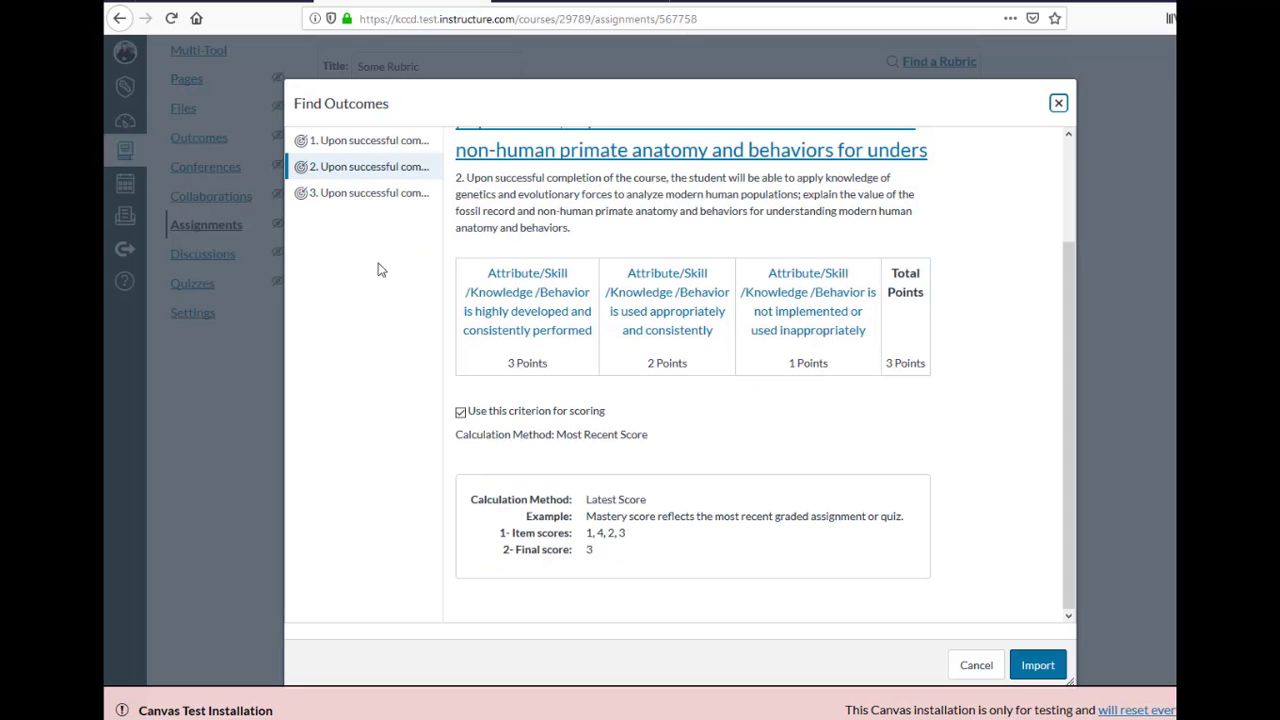
left_click(386, 192)
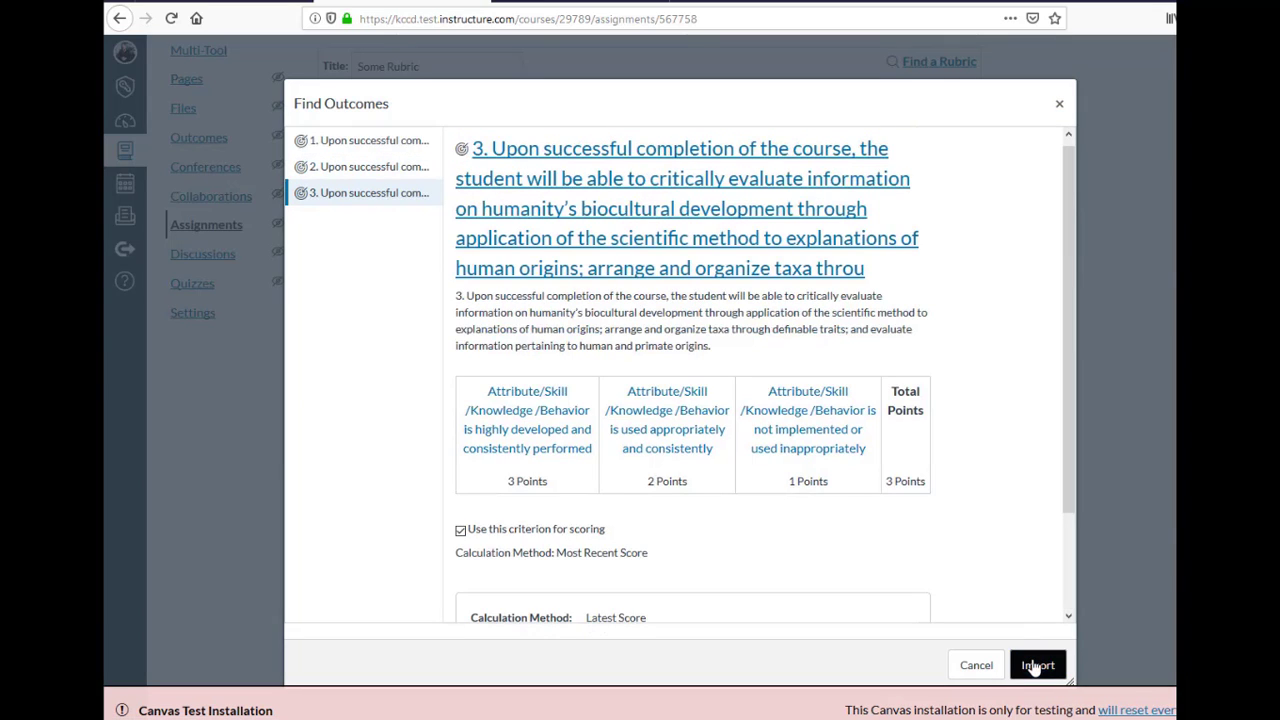
left_click(1036, 665)
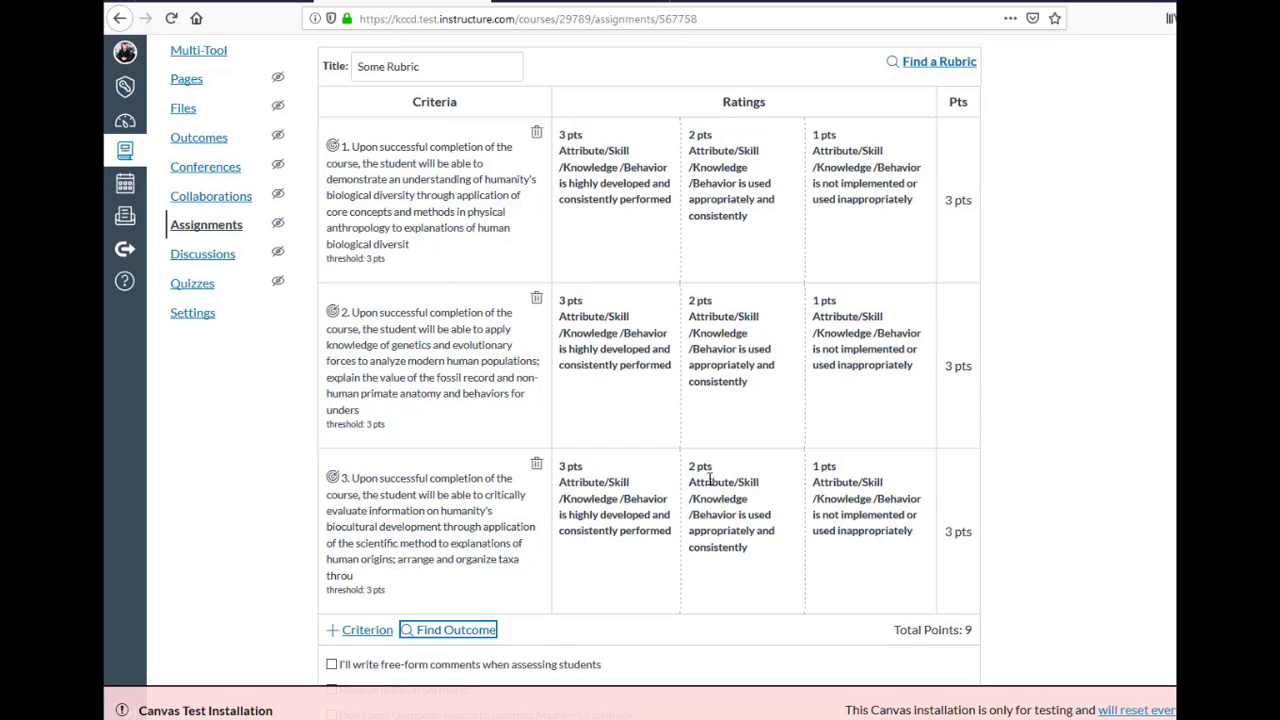
Check the three outcome rows in the rubric and publish the SLOs 1, 2, 3 tutorial assignment.
scroll(820, 440, "down", 2)
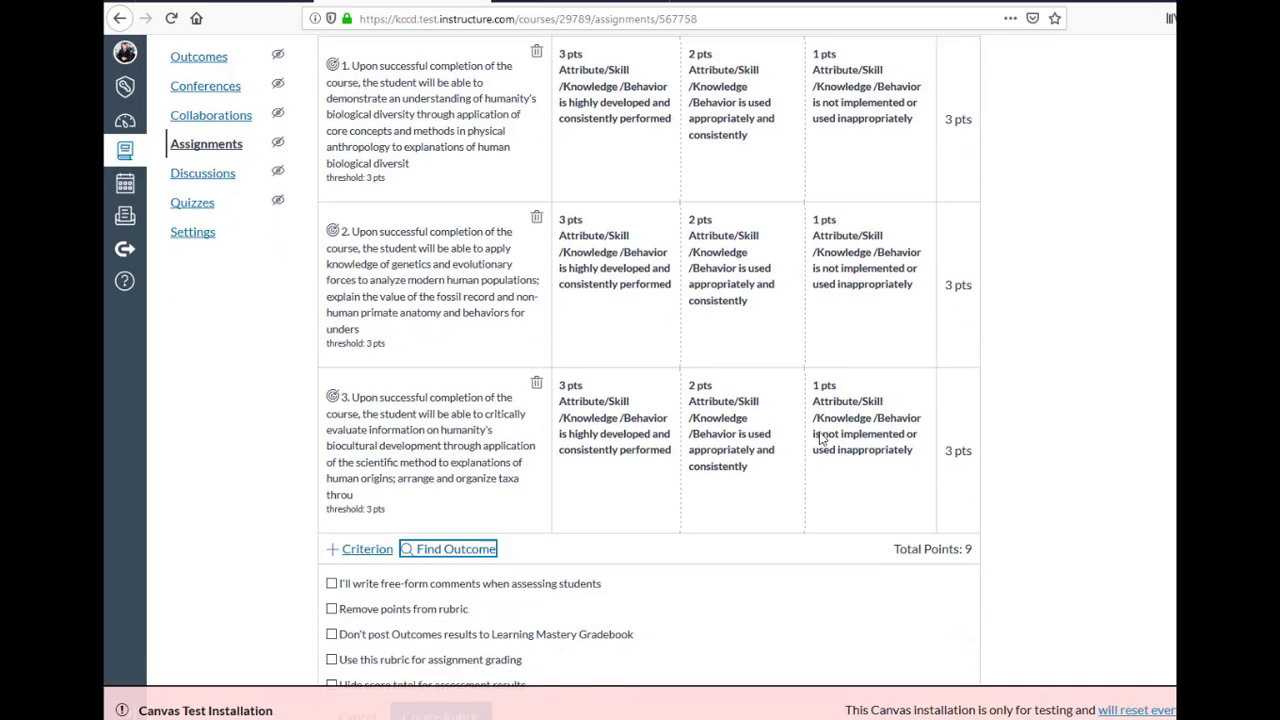
scroll(820, 438, "up", 10)
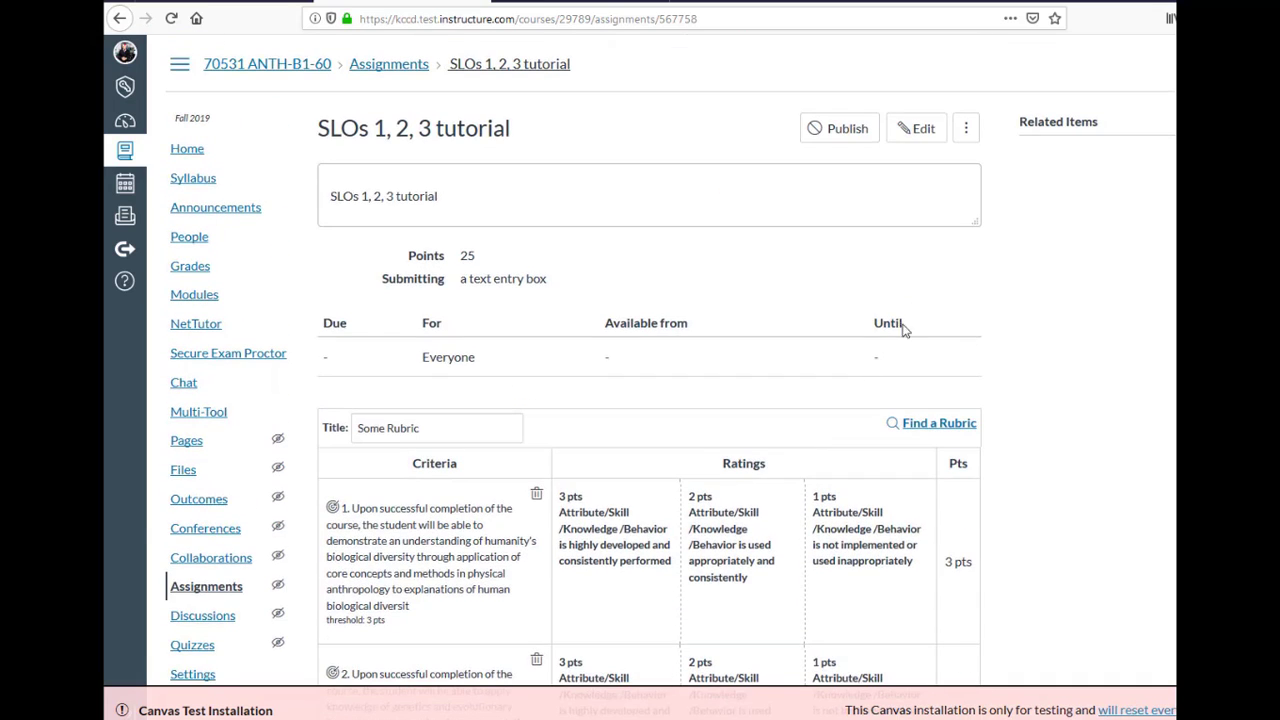
left_click(857, 133)
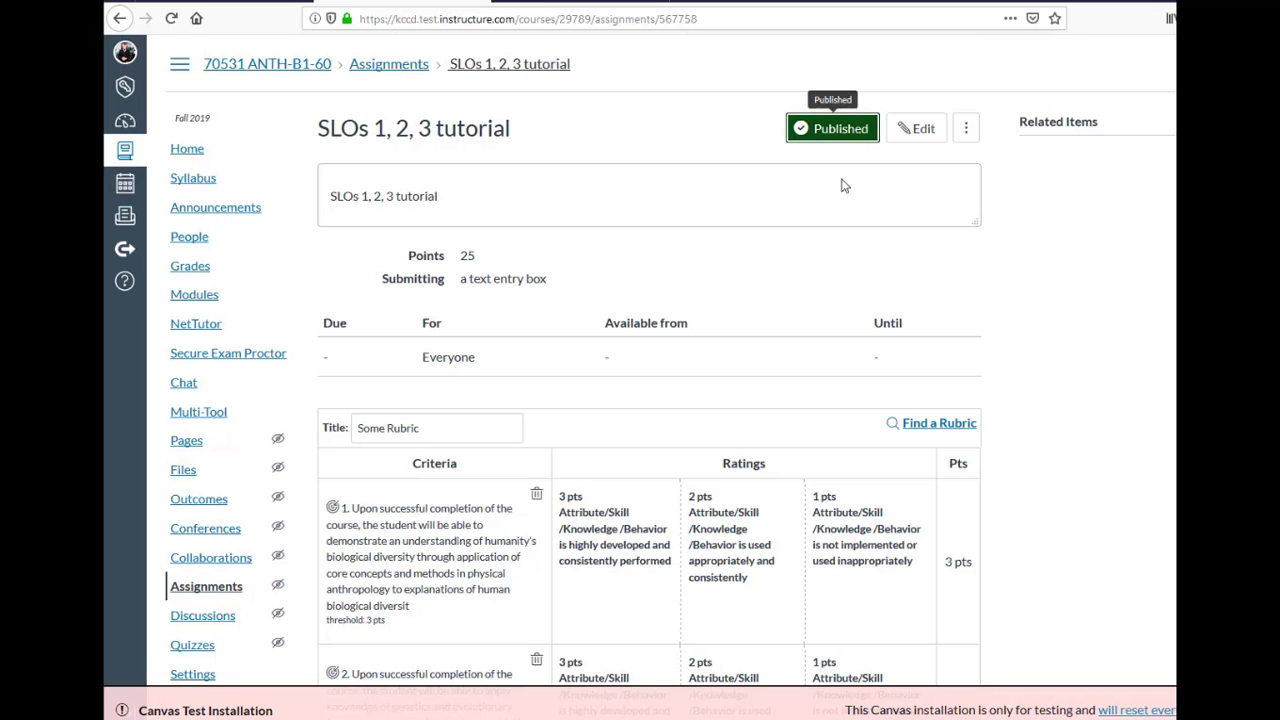
Create the rubric with the three outcome criteria on the SLOs 1, 2, 3 tutorial assignment.
scroll(840, 313, "down", 1)
scroll(840, 313, "down", 9)
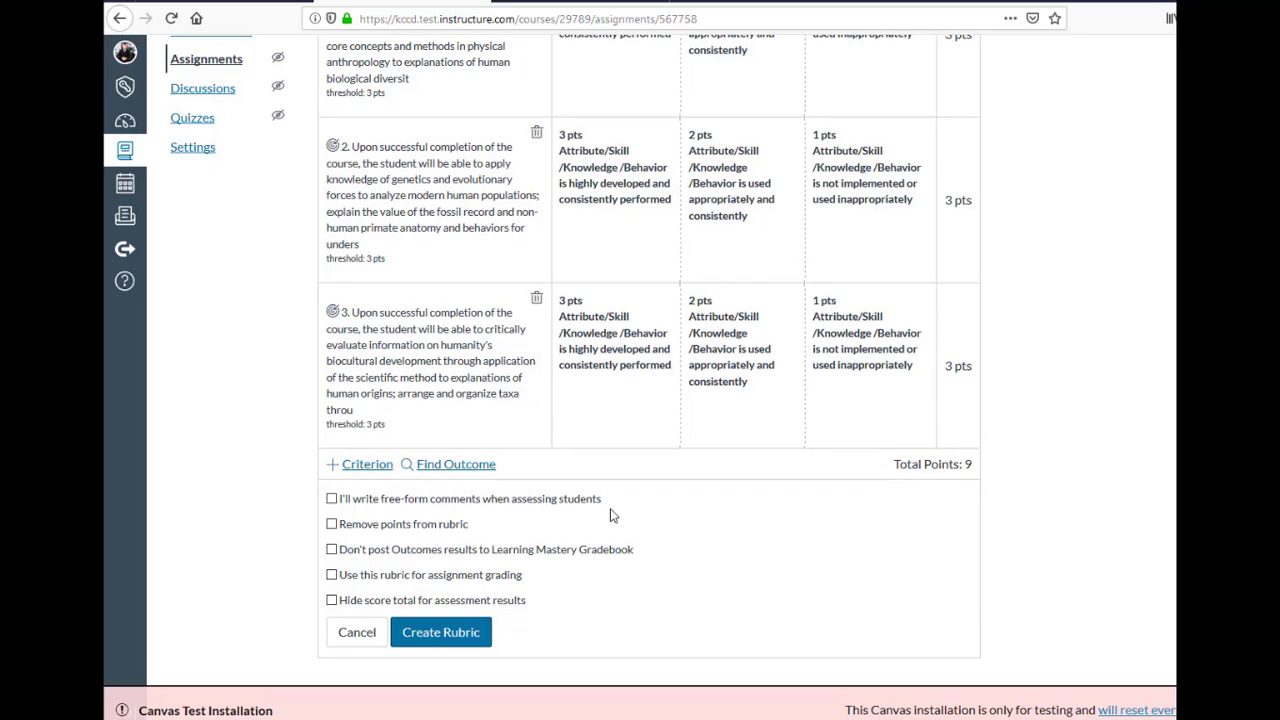
left_click(465, 630)
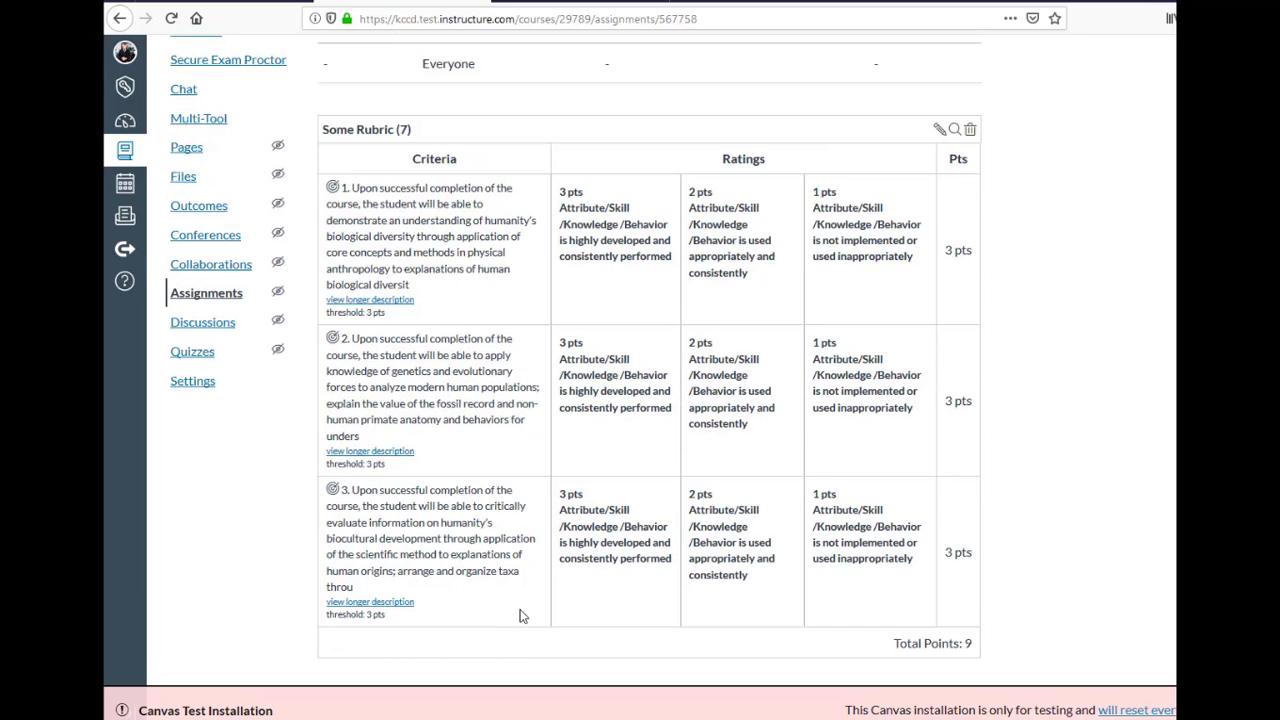
scroll(520, 612, "up", 3)
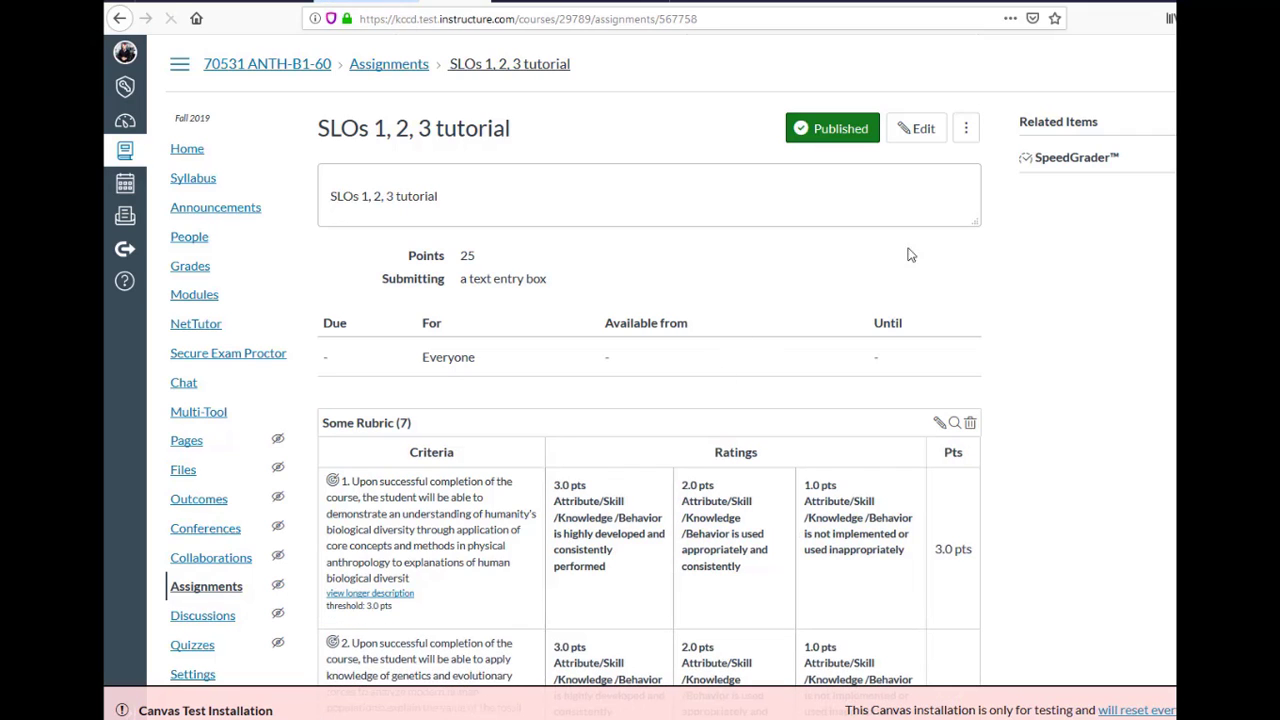
Open the assignment in SpeedGrader and give the first student a grade of 25.
left_click(1075, 160)
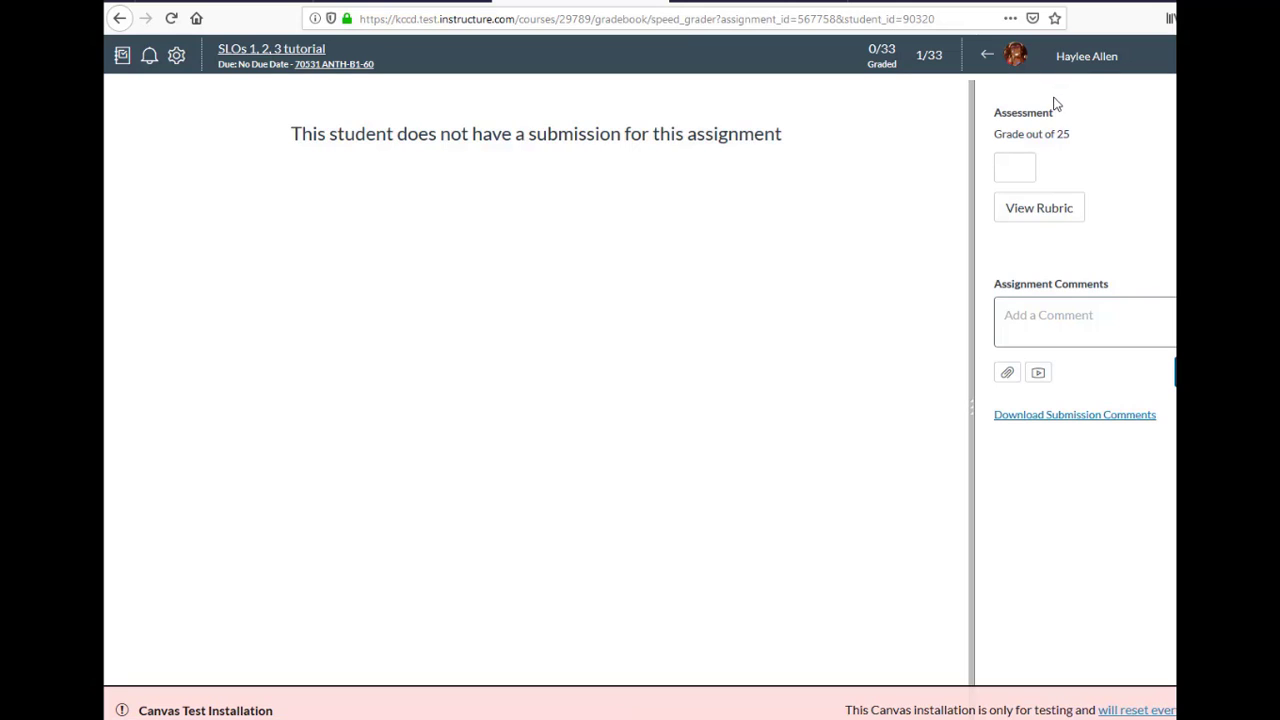
left_click(1017, 171)
type("25")
Open the rubric for the first student and widen the grading pane to show all rating columns.
left_click(1047, 213)
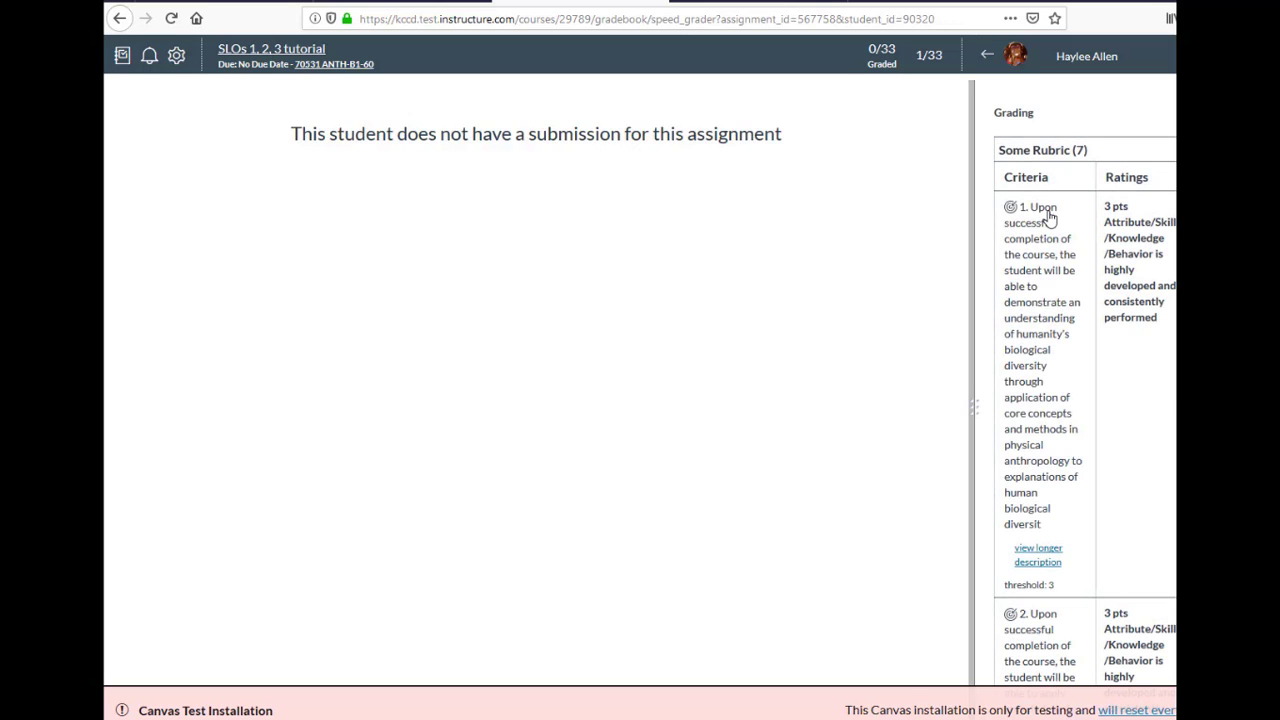
left_click(1128, 208)
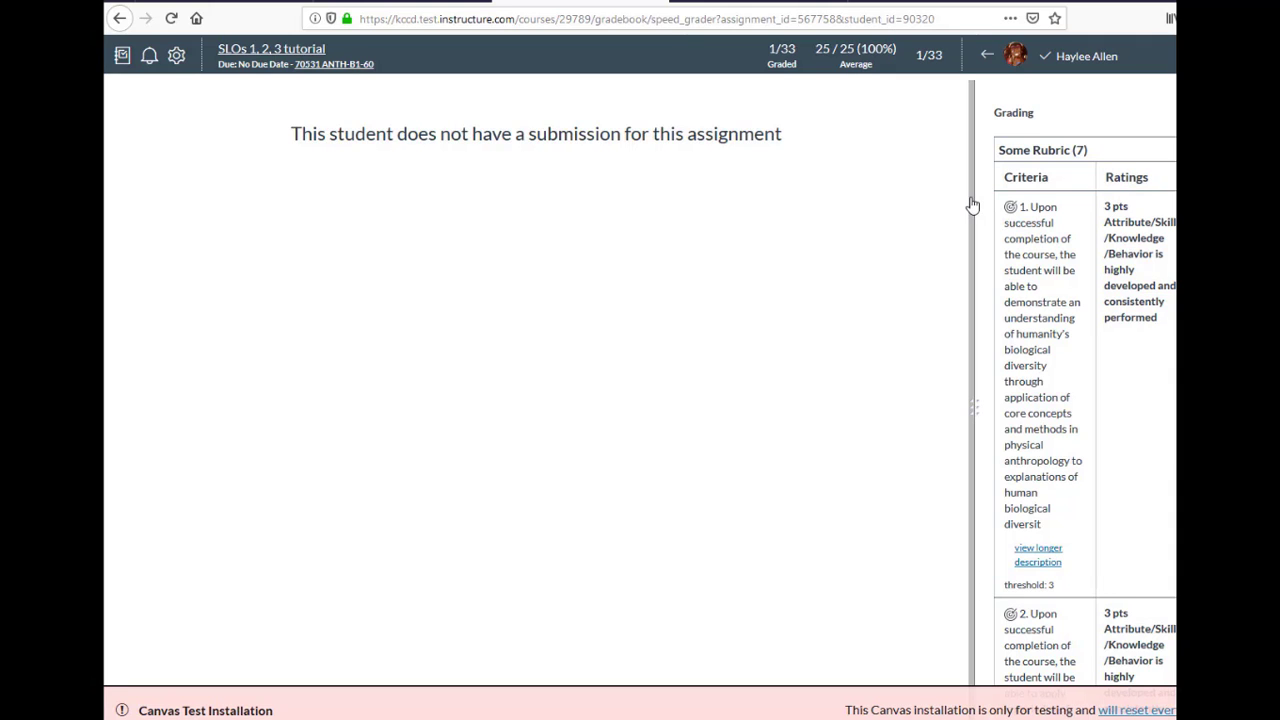
left_click_drag(972, 205, 711, 216)
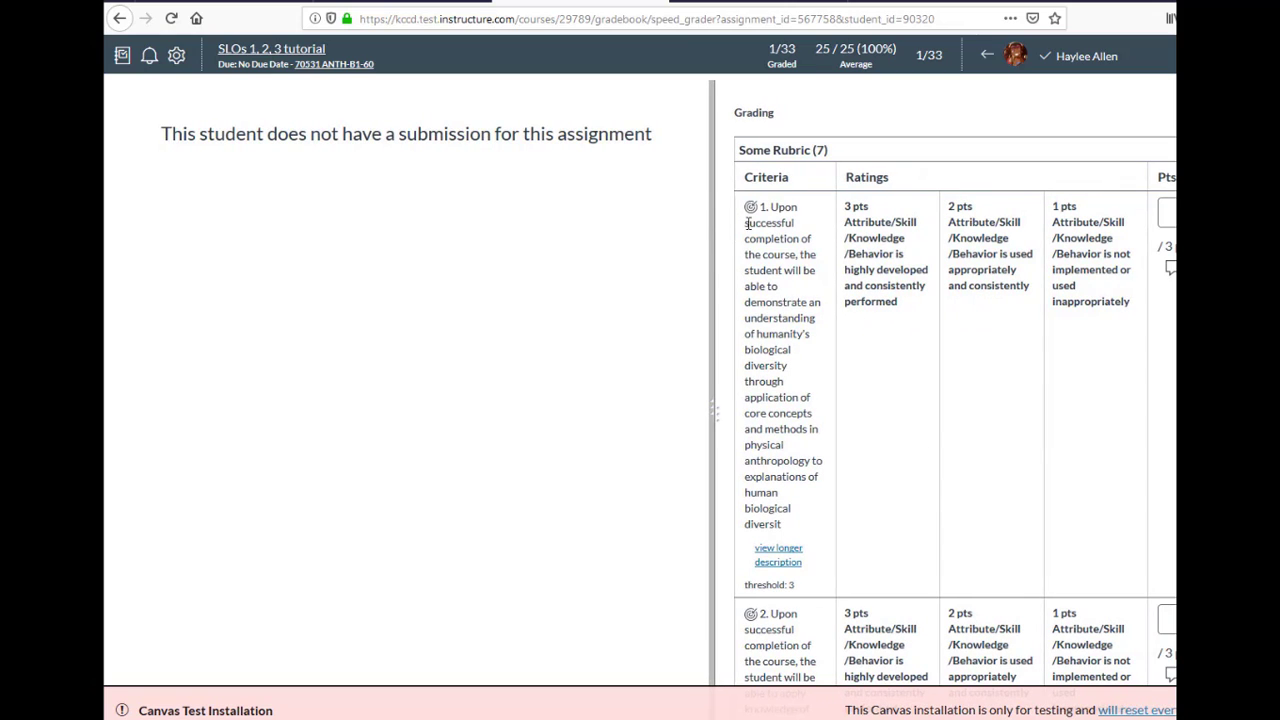
Rate the first student 3 points on outcomes 1 and 2 and 2 points on outcome 3, and save the rubric assessment.
left_click(862, 262)
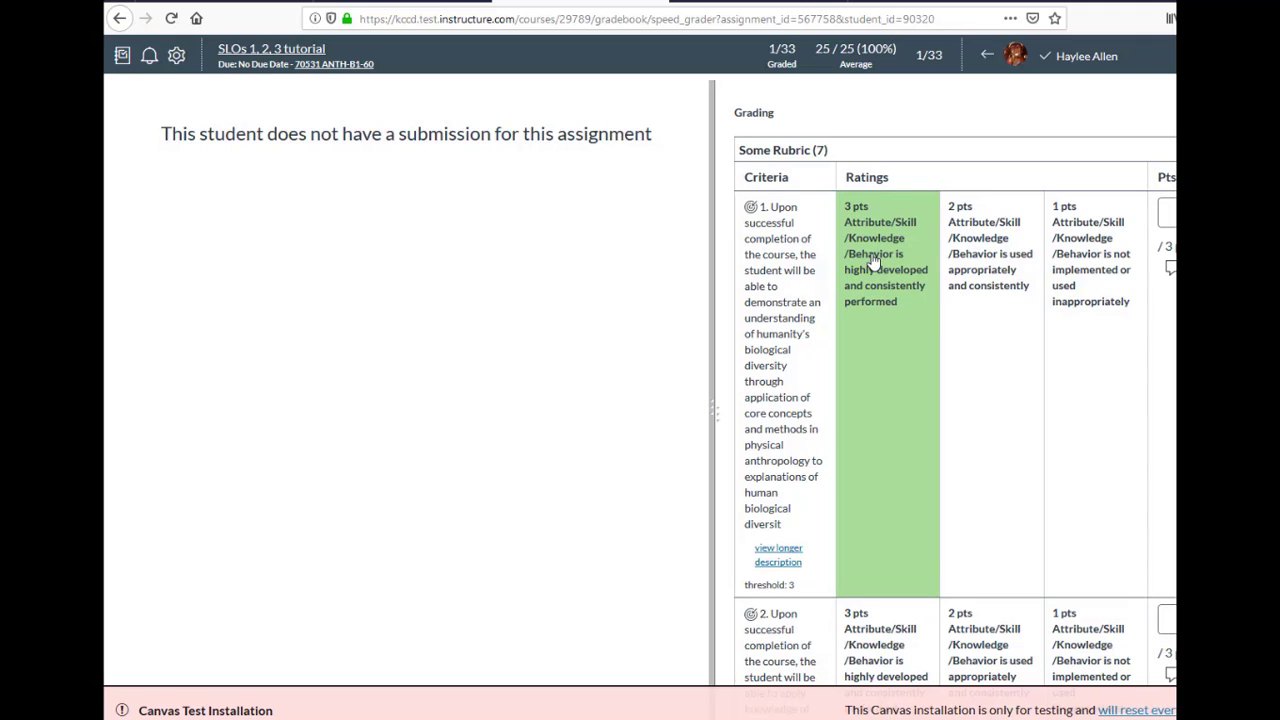
left_click(874, 260)
scroll(872, 260, "down", 5)
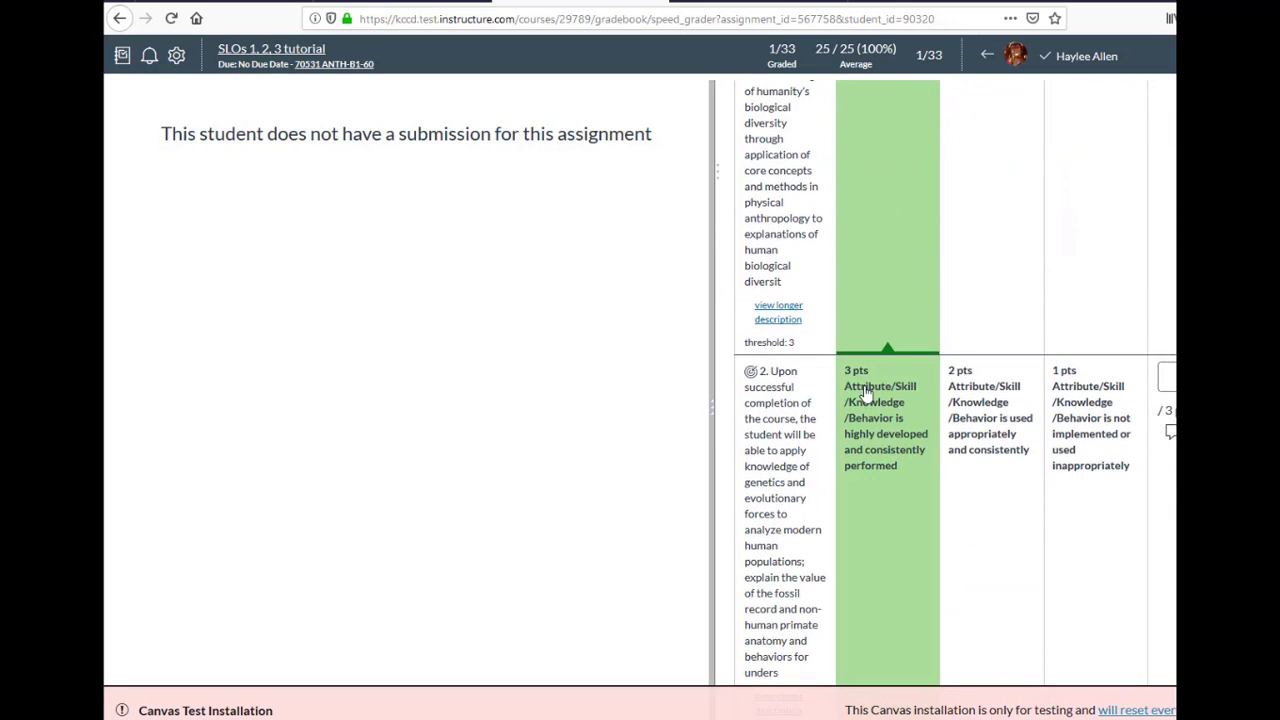
left_click(879, 385)
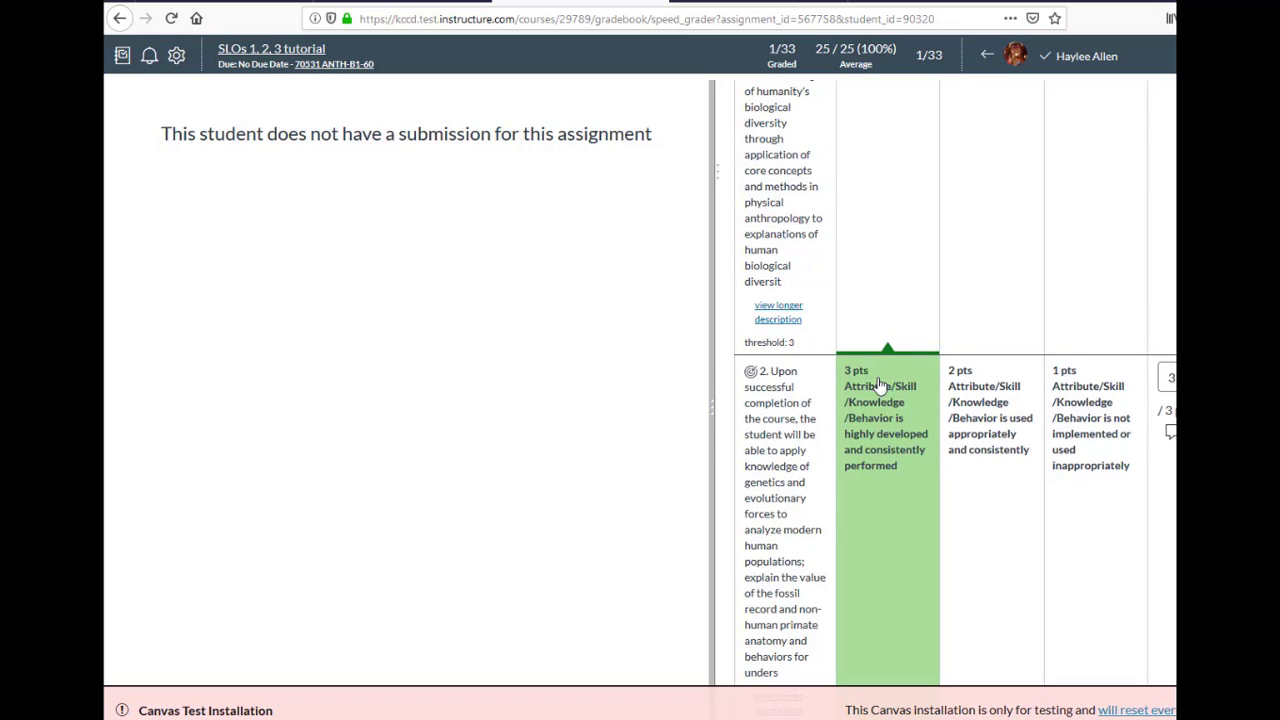
scroll(882, 386, "down", 2)
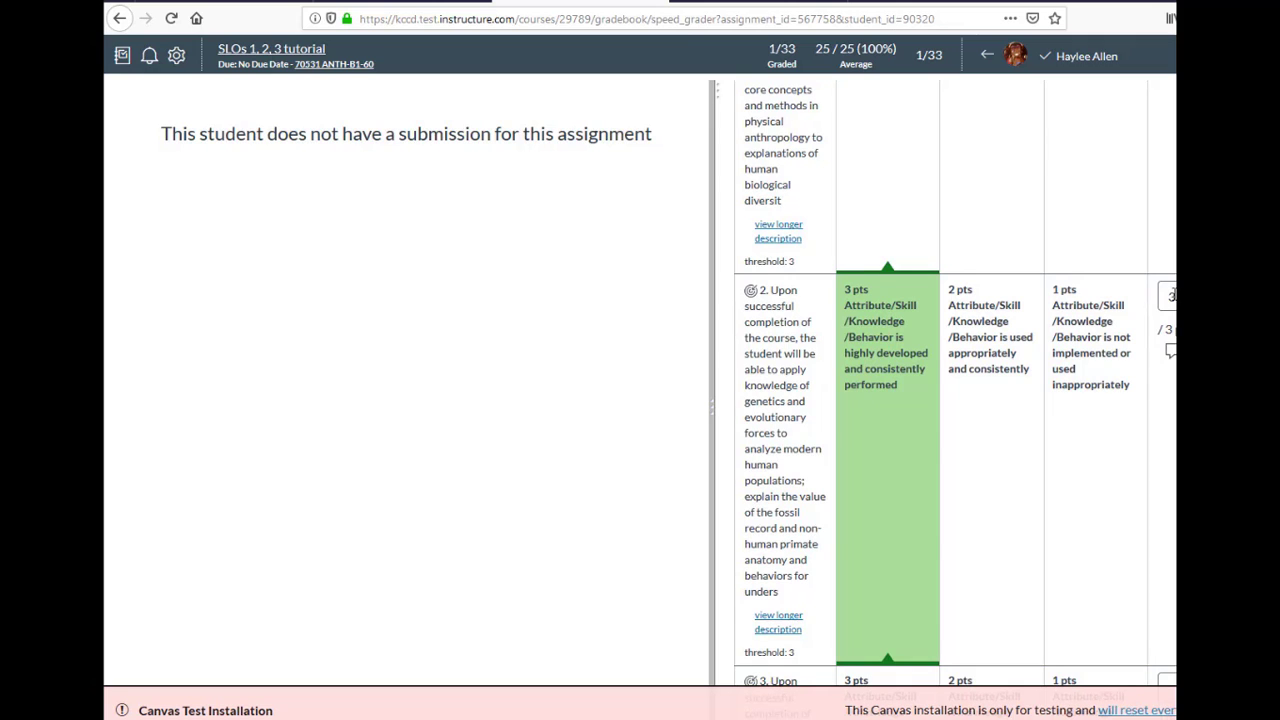
scroll(1150, 300, "down", 6)
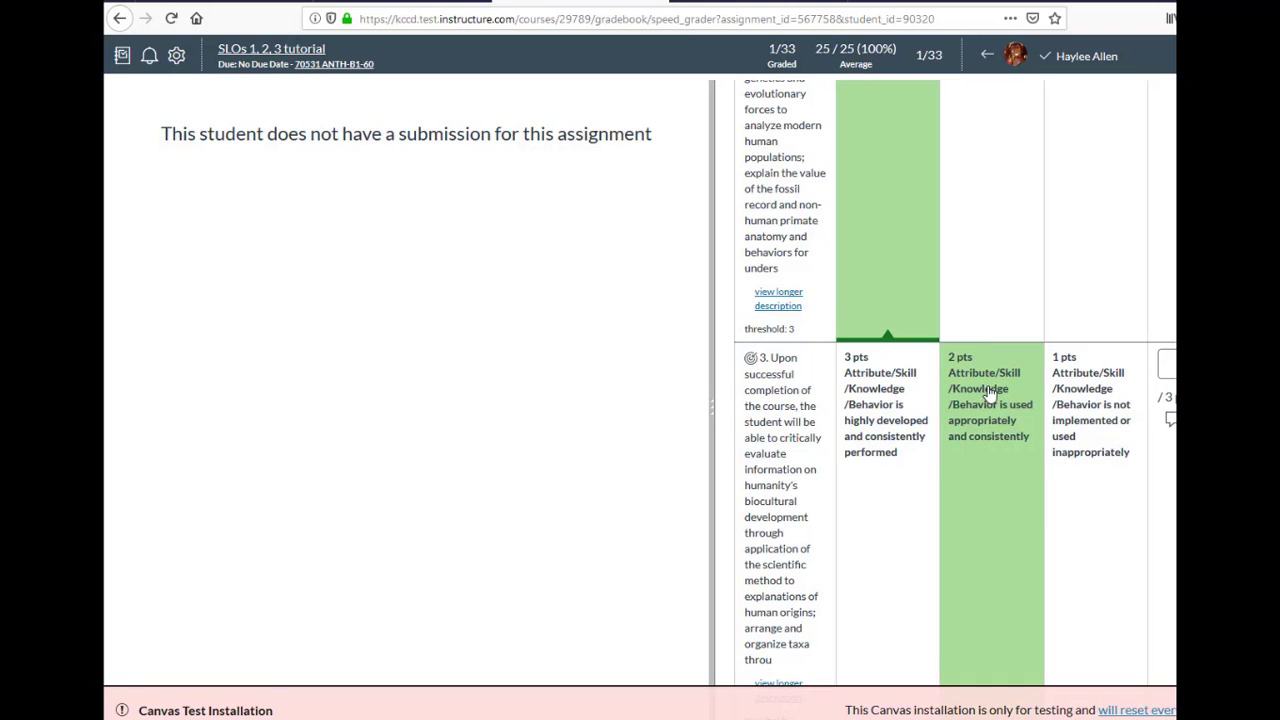
left_click(988, 393)
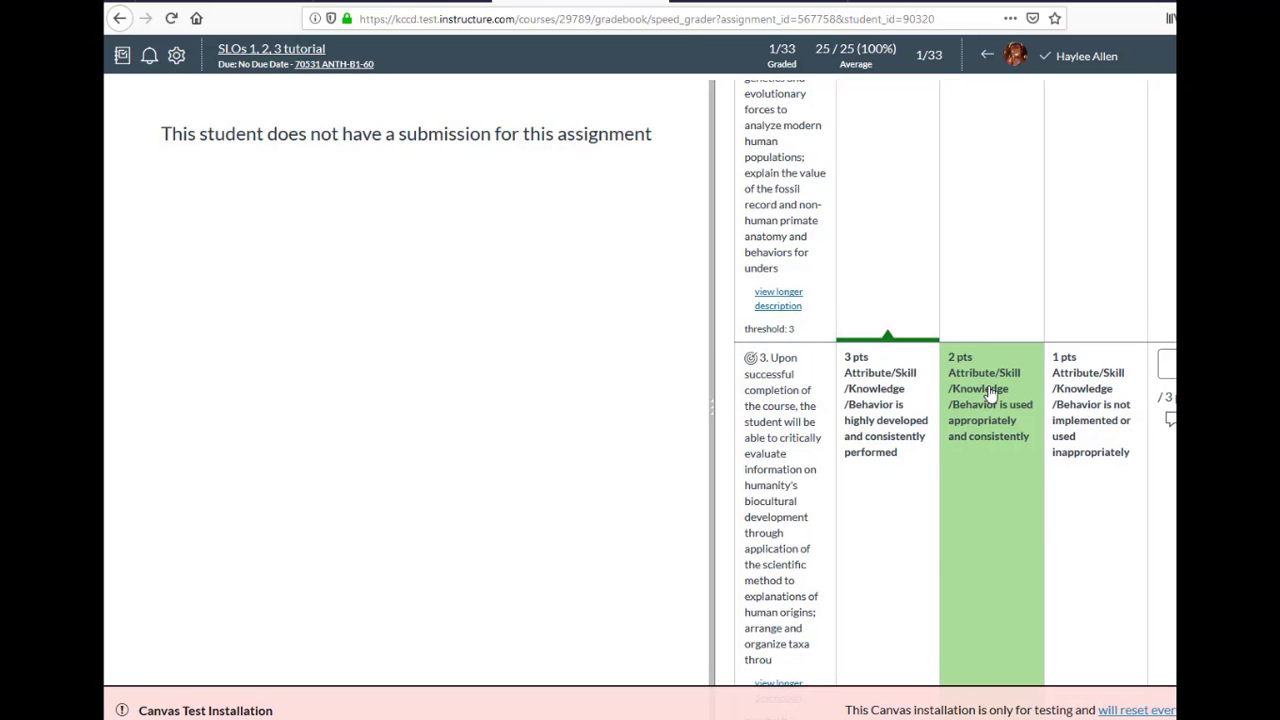
scroll(990, 395, "down", 5)
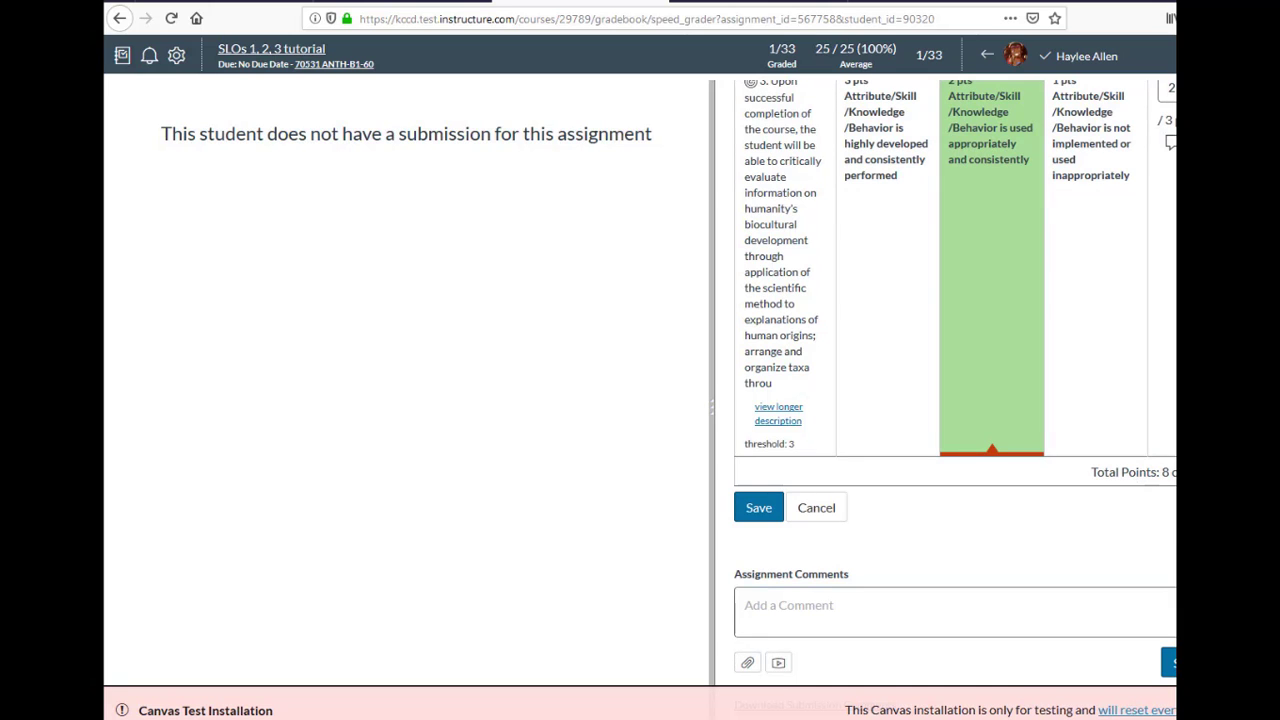
left_click(766, 512)
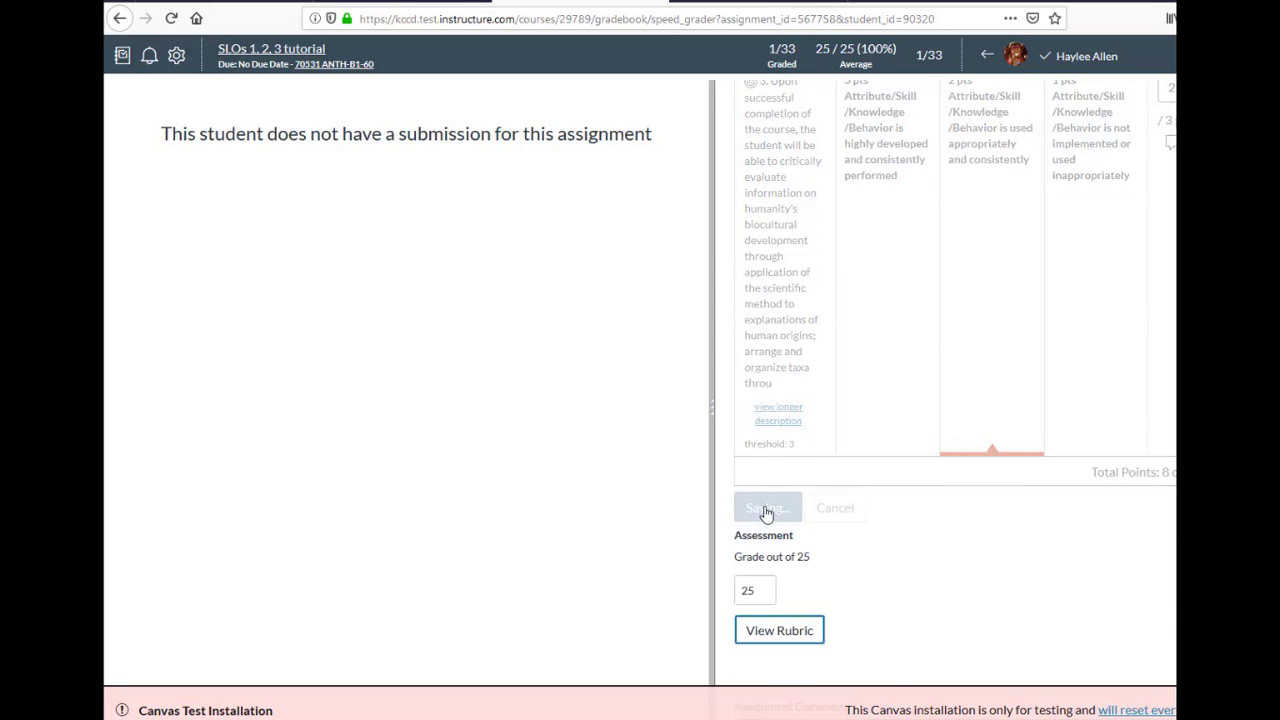
Submit the assignment comment "This is for comments." for the first student.
scroll(858, 515, "down", 6)
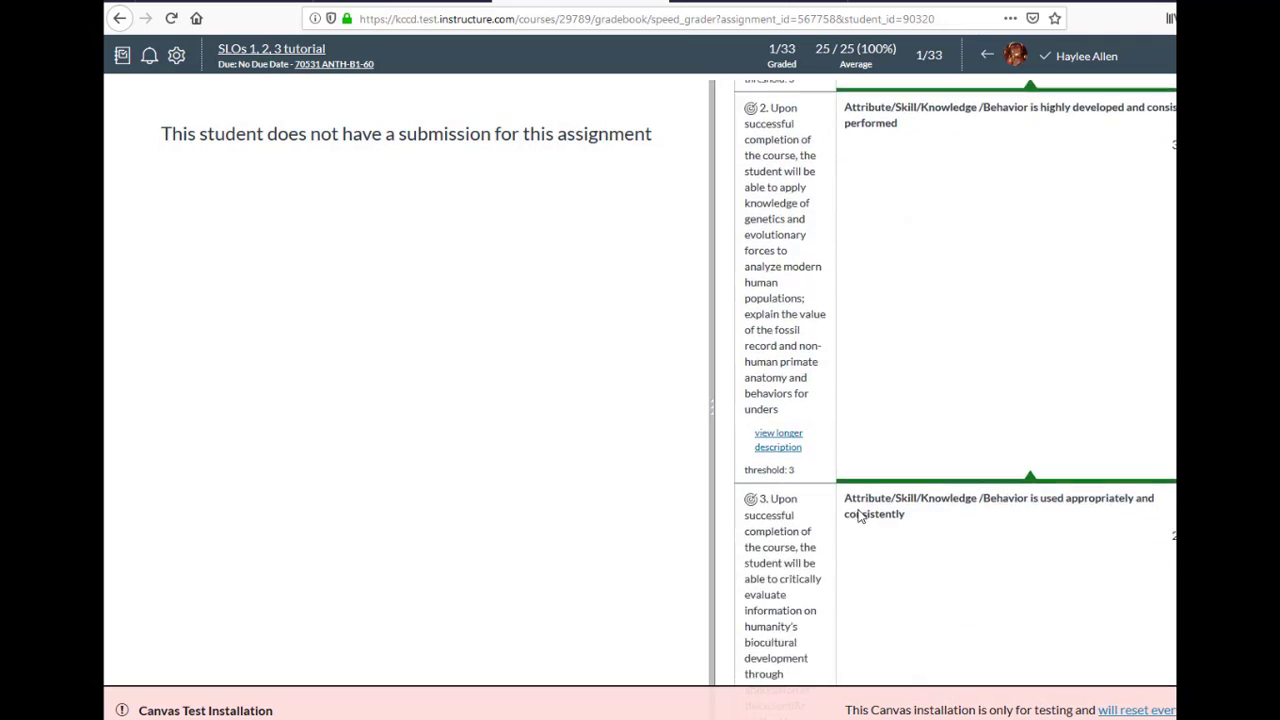
scroll(858, 515, "down", 4)
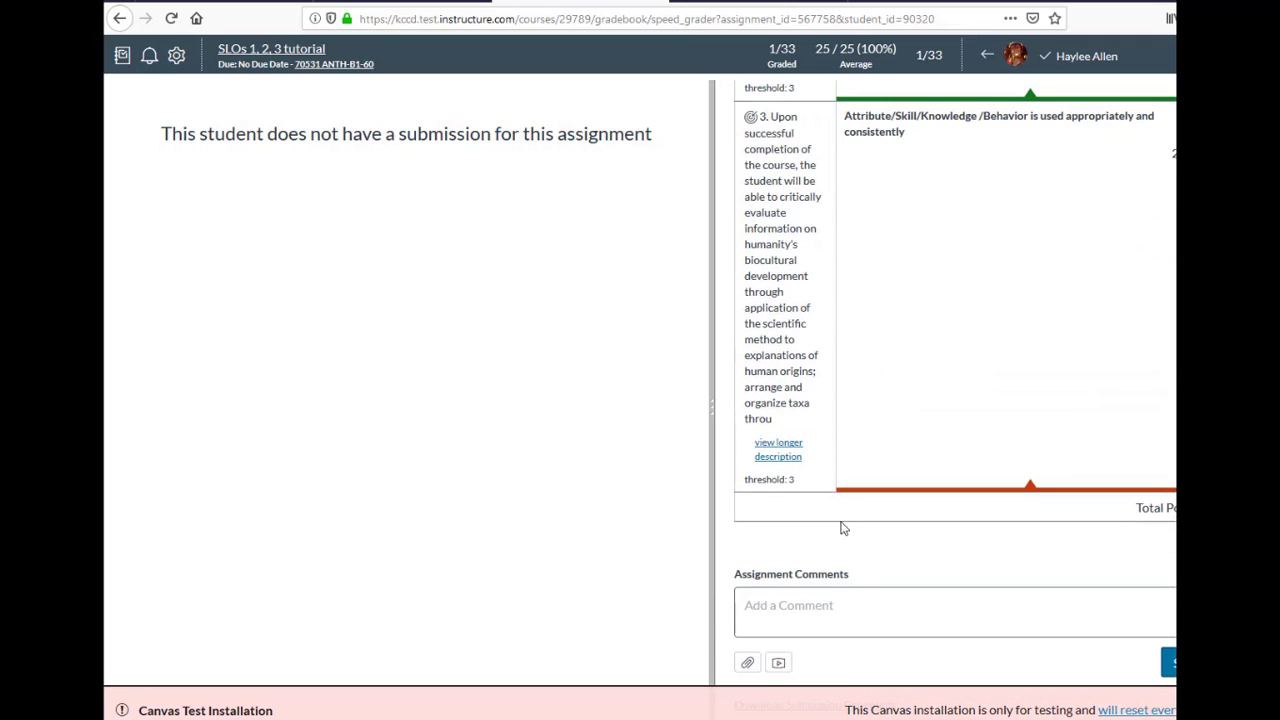
left_click(800, 601)
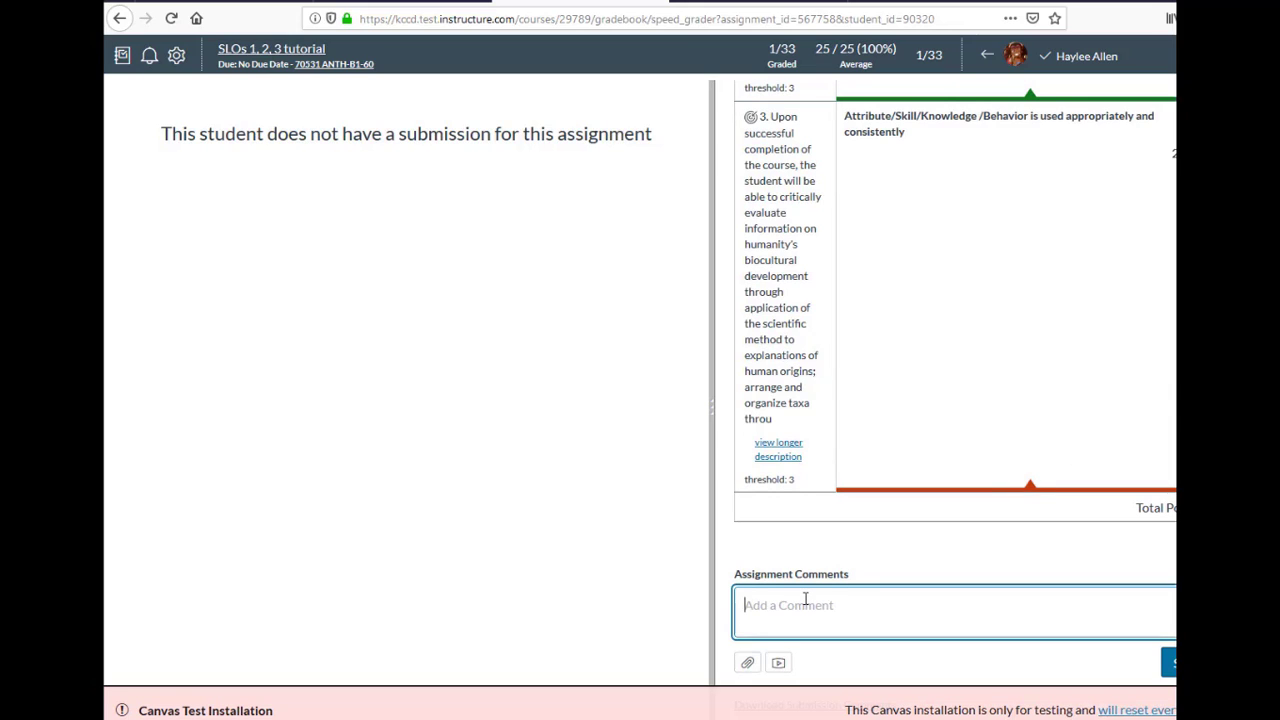
type("This")
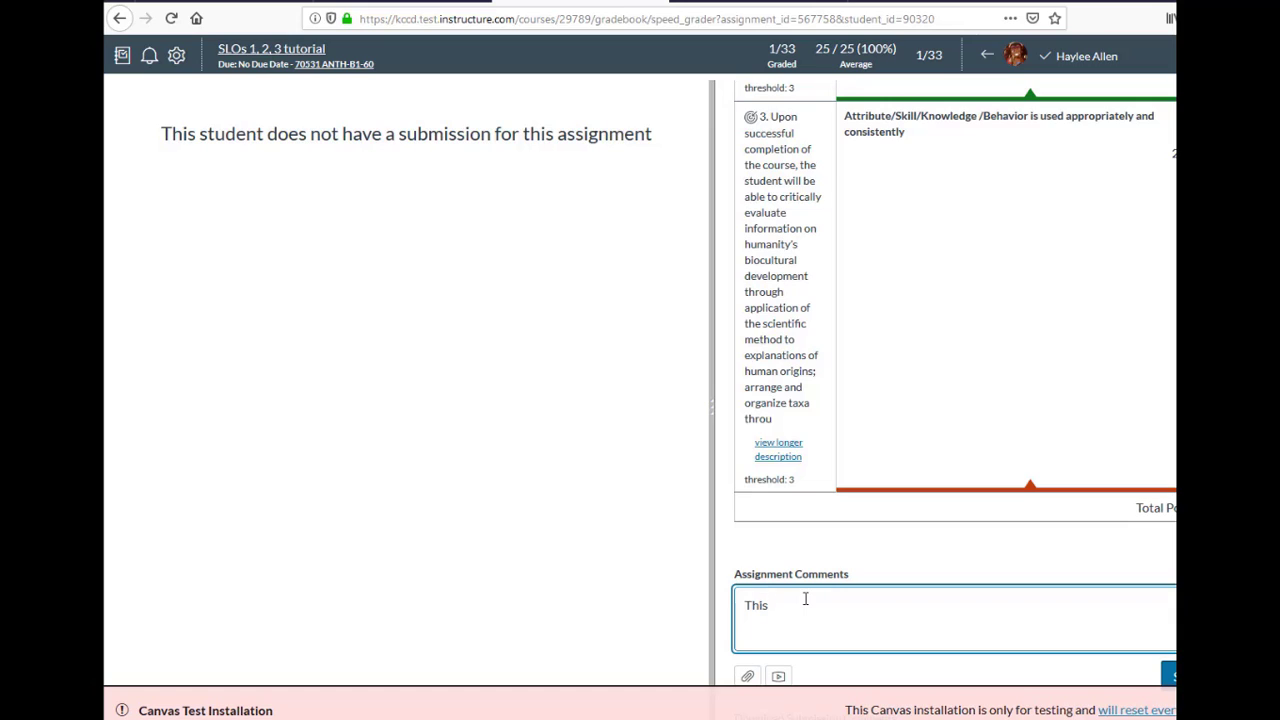
type(" is for comments.")
left_click(1166, 676)
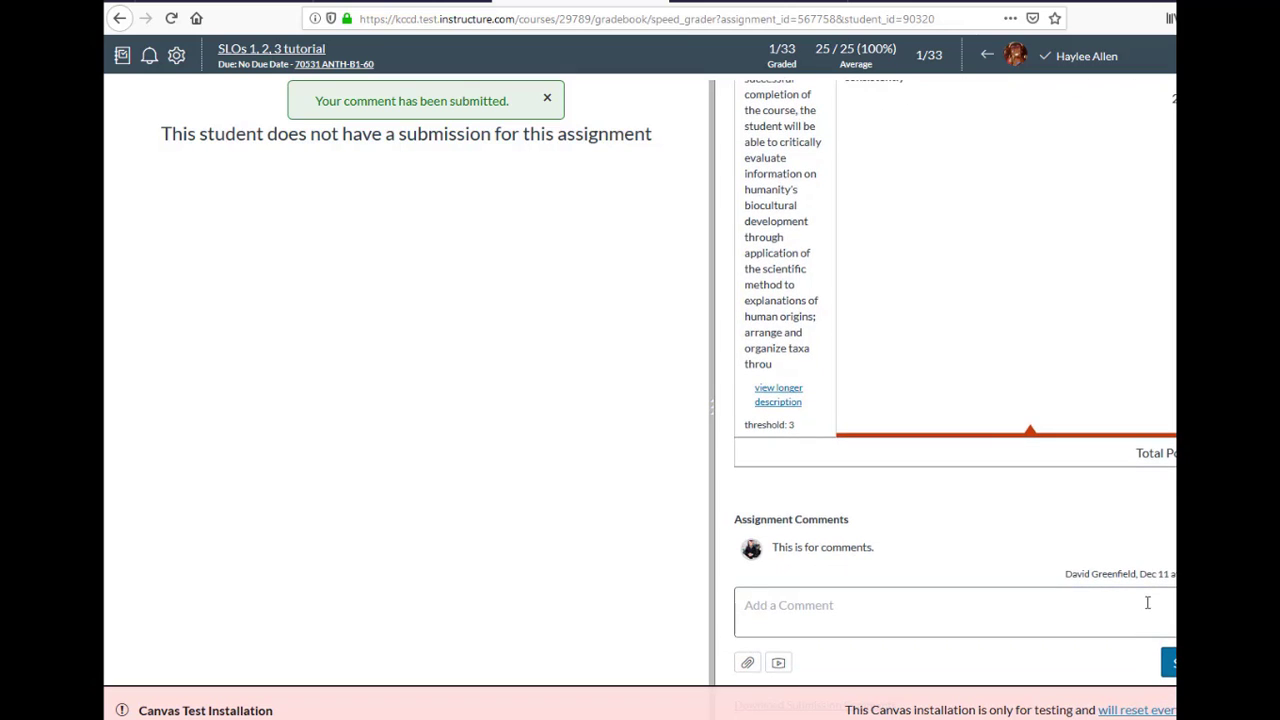
Review the first student's saved assessment, go to the second student and enter a grade of 20.
scroll(1083, 408, "down", 2)
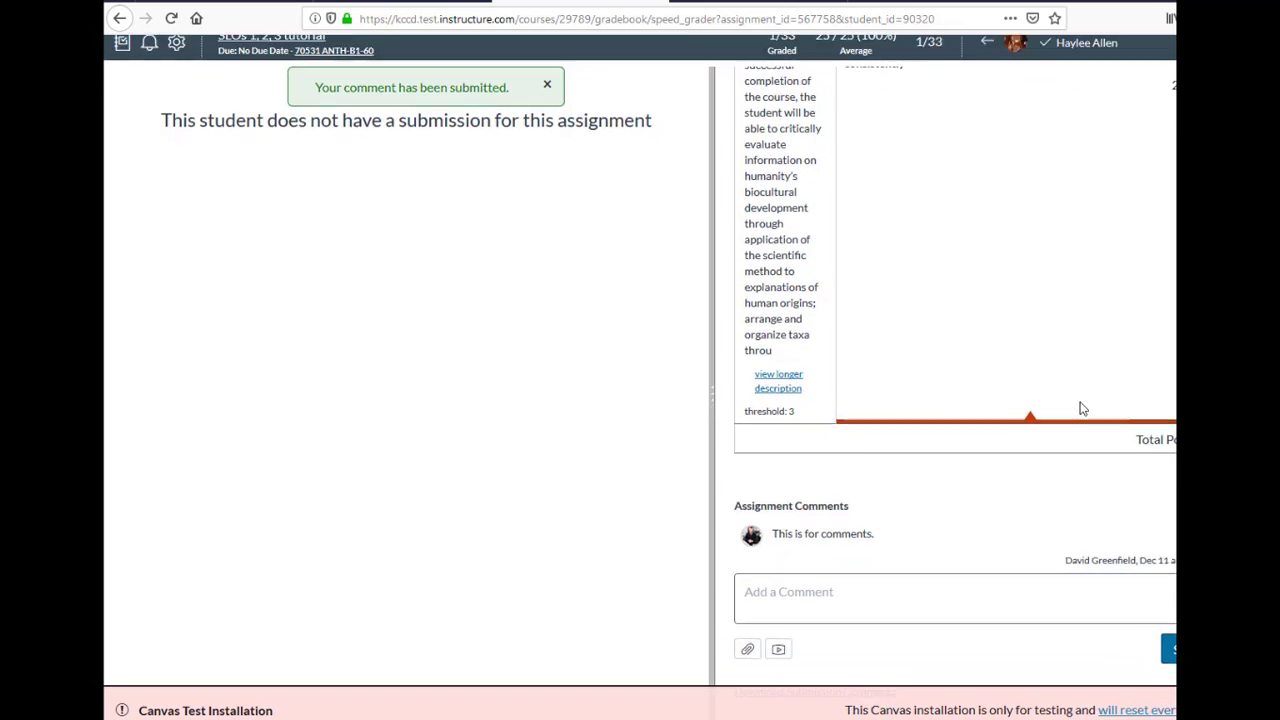
scroll(1083, 408, "up", 2)
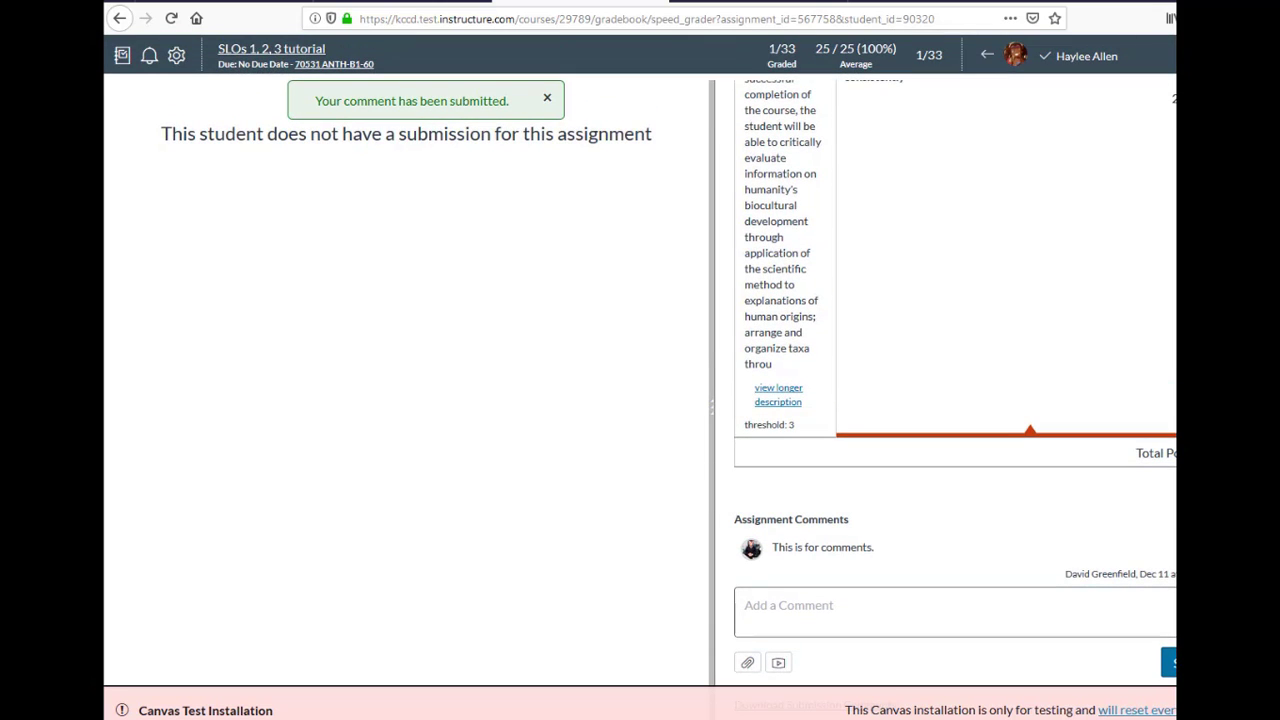
scroll(955, 380, "up", 10)
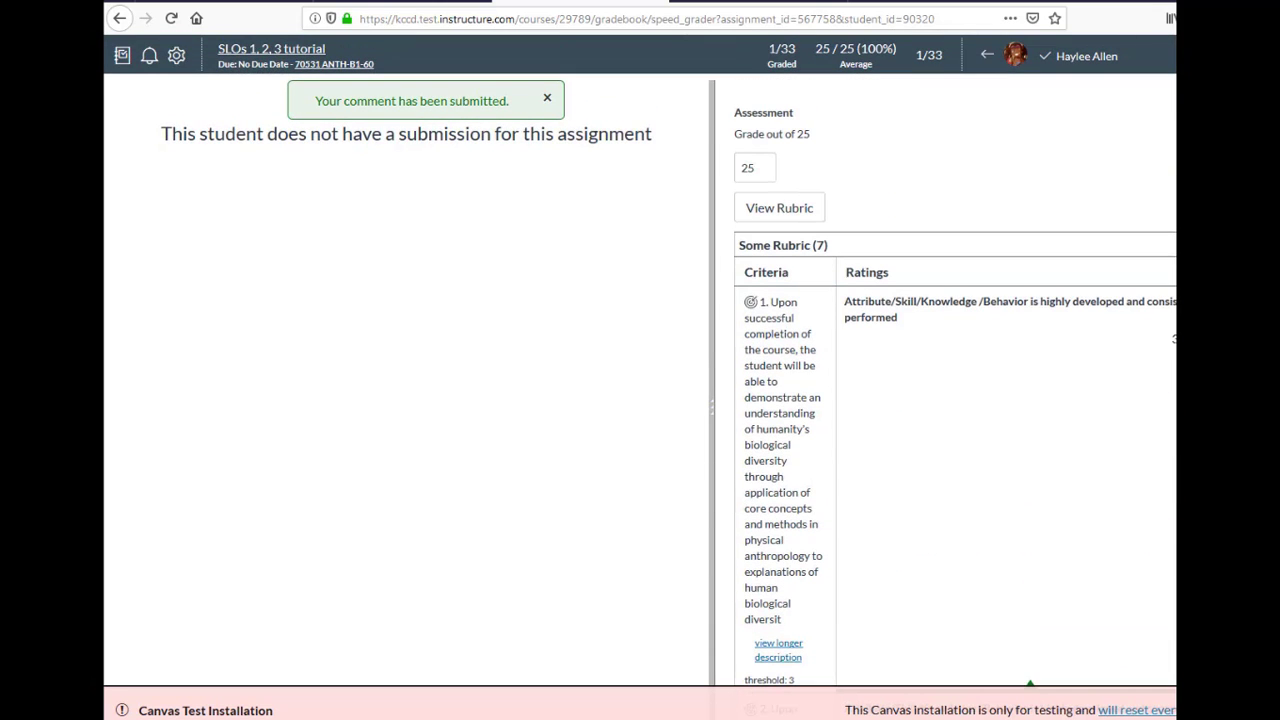
scroll(969, 254, "down", 6)
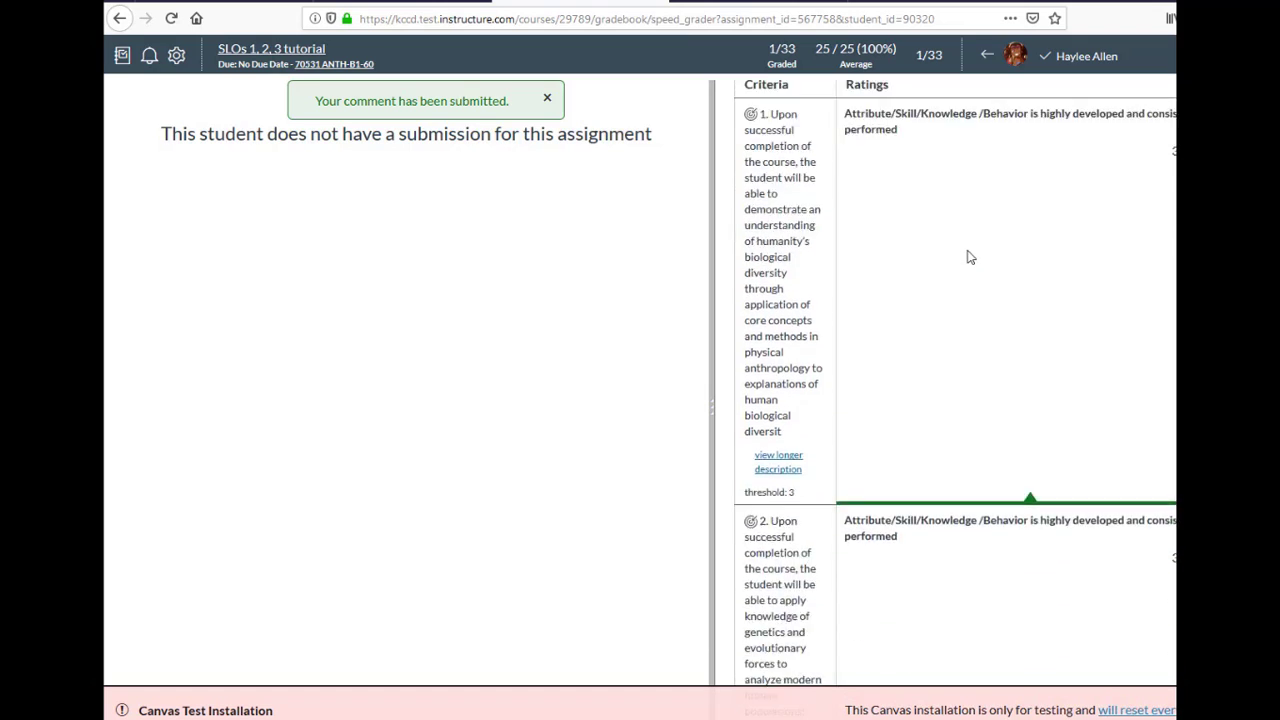
scroll(975, 259, "down", 5)
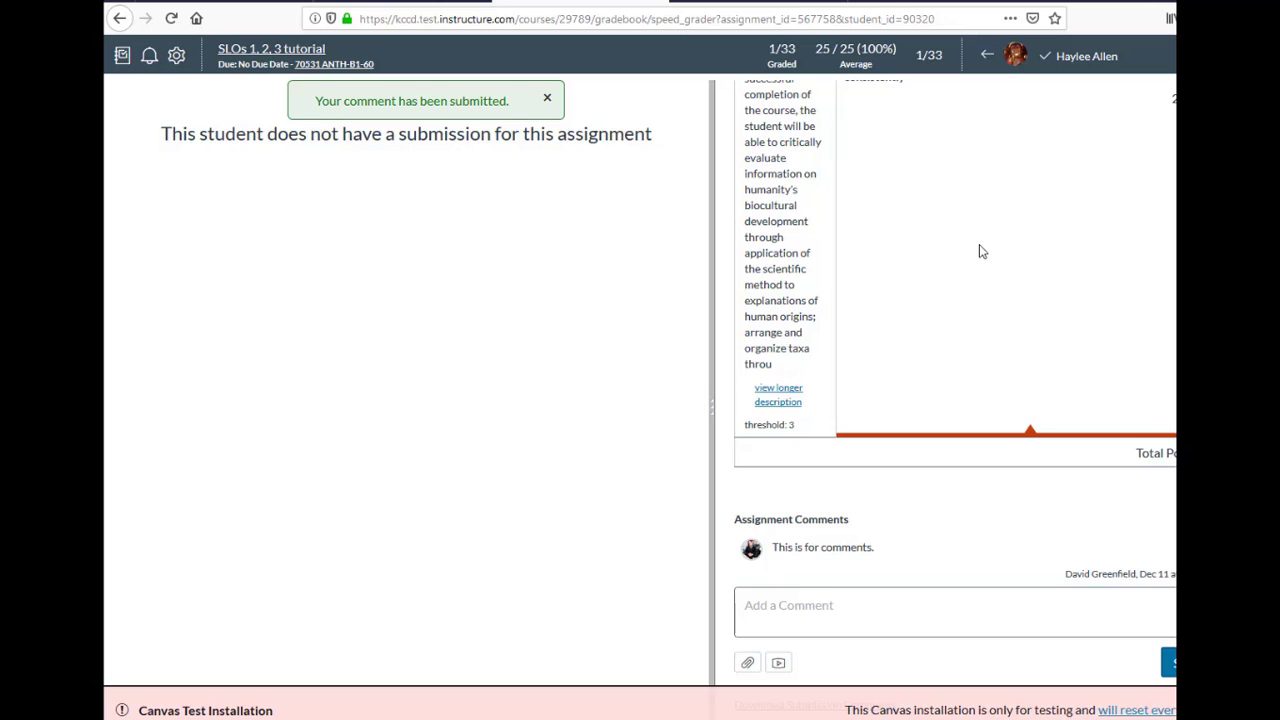
scroll(980, 251, "up", 10)
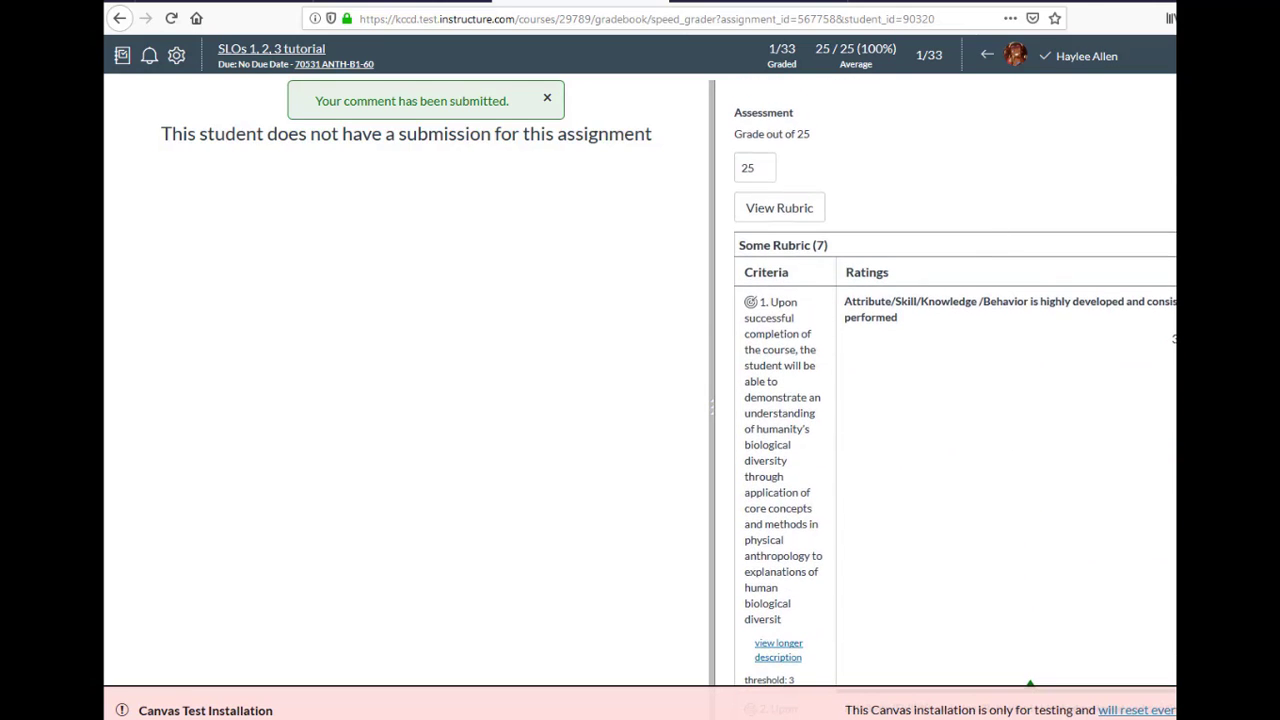
left_click(1174, 56)
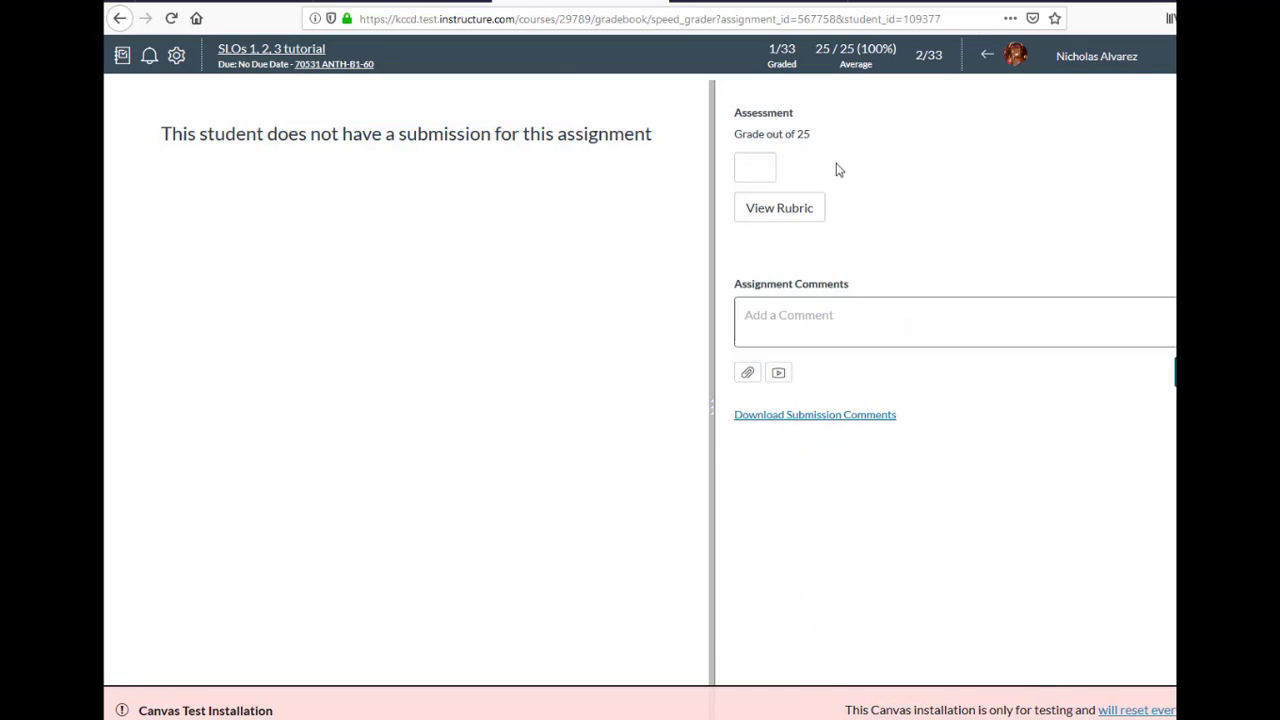
left_click(759, 174)
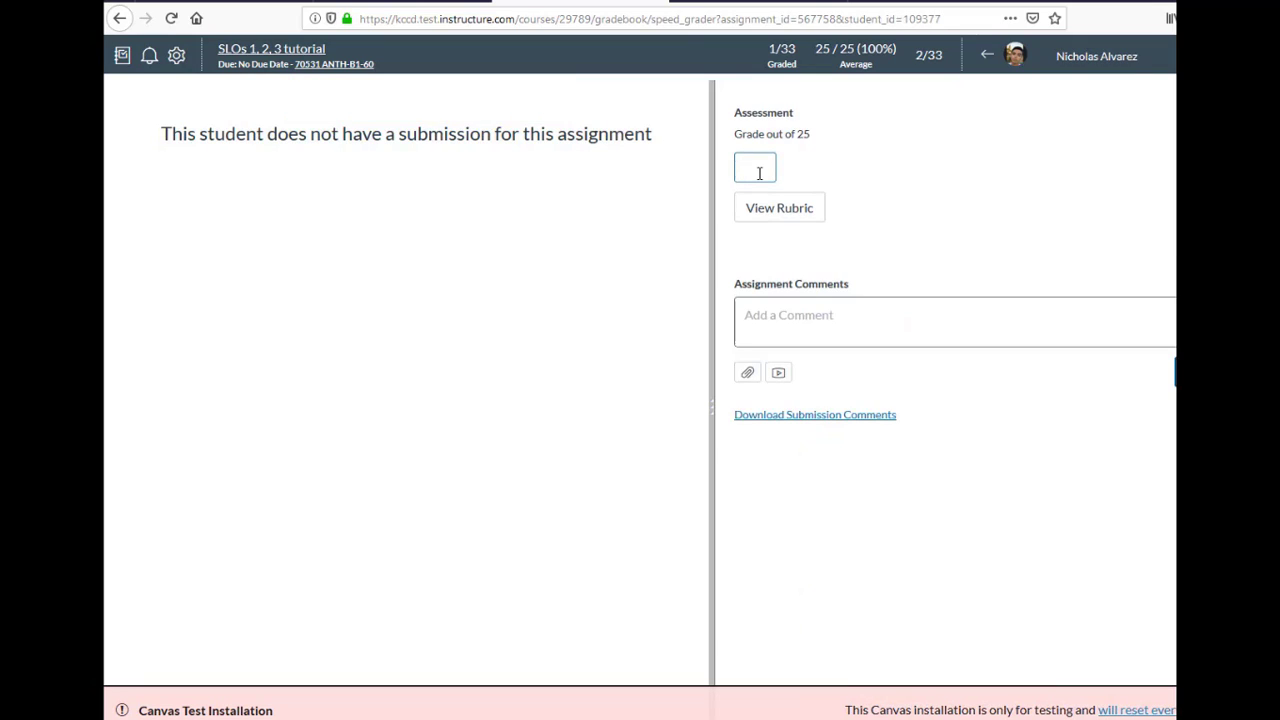
type("20")
Rate the second student 2 points on all three rubric outcomes, save the assessment and review the saved ratings.
left_click(786, 210)
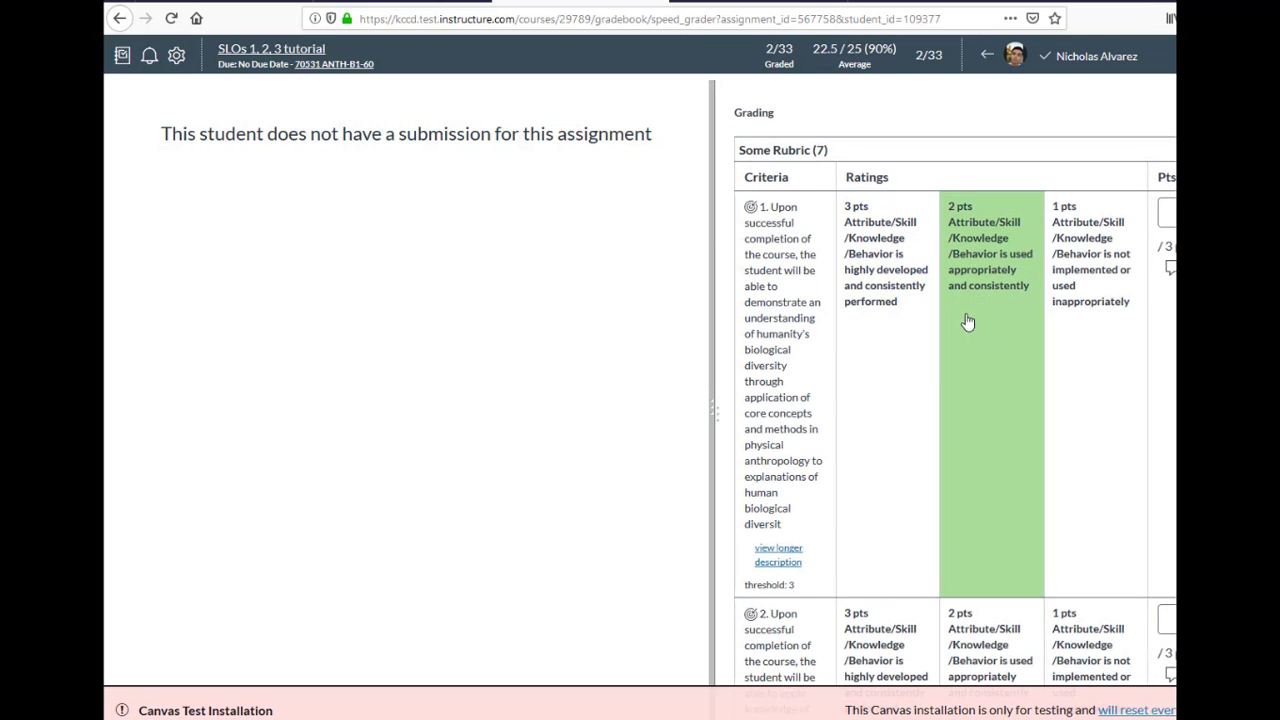
left_click(946, 383)
scroll(971, 514, "down", 1)
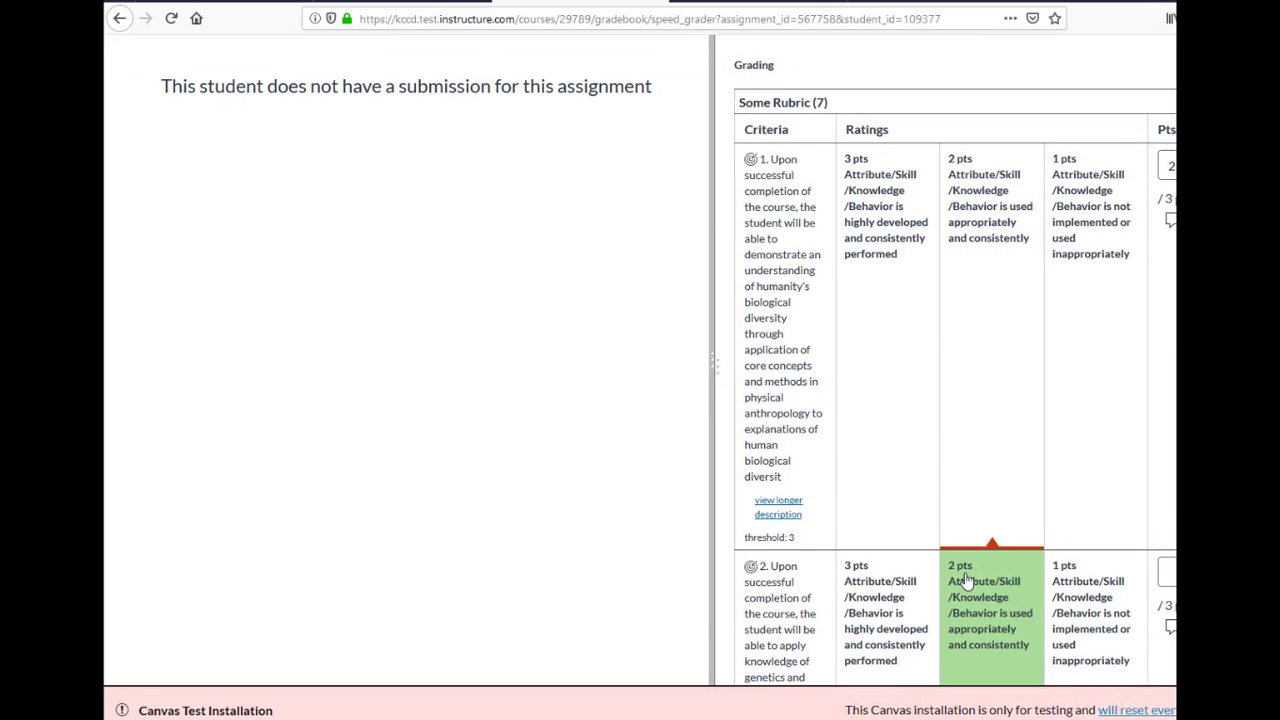
left_click(975, 585)
scroll(988, 615, "down", 4)
scroll(988, 615, "down", 1)
left_click(990, 608)
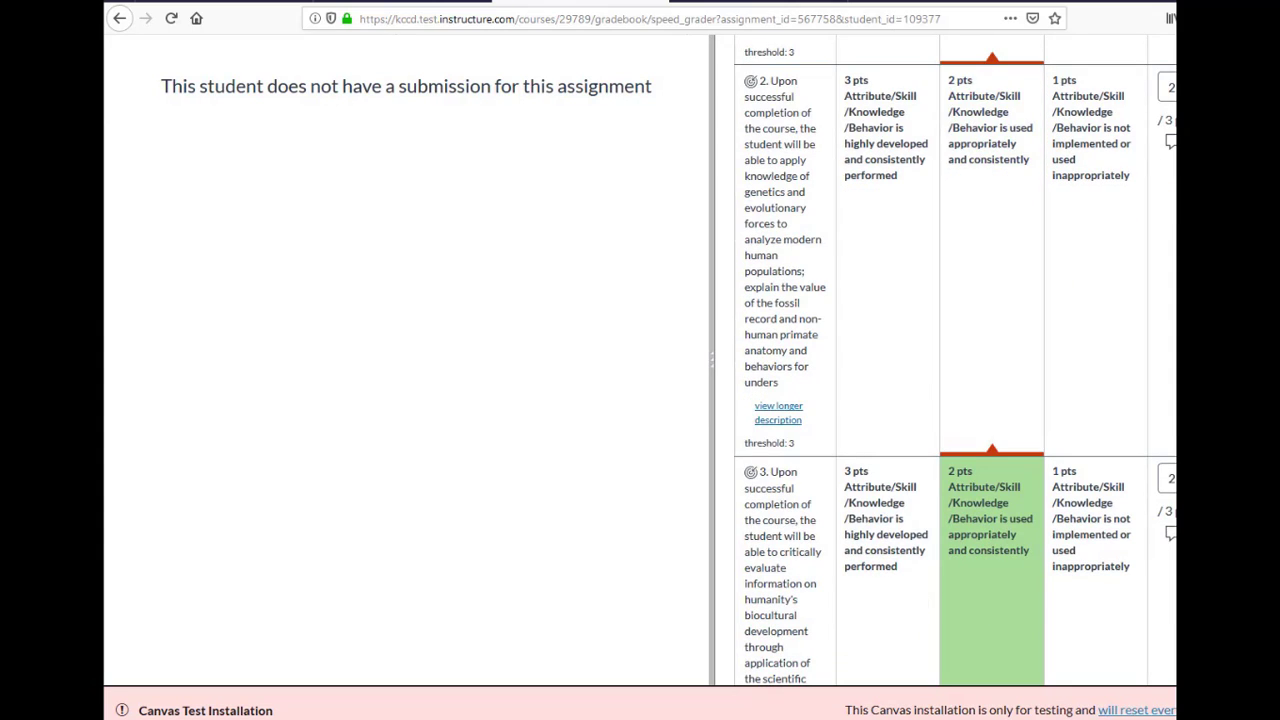
scroll(929, 557, "down", 5)
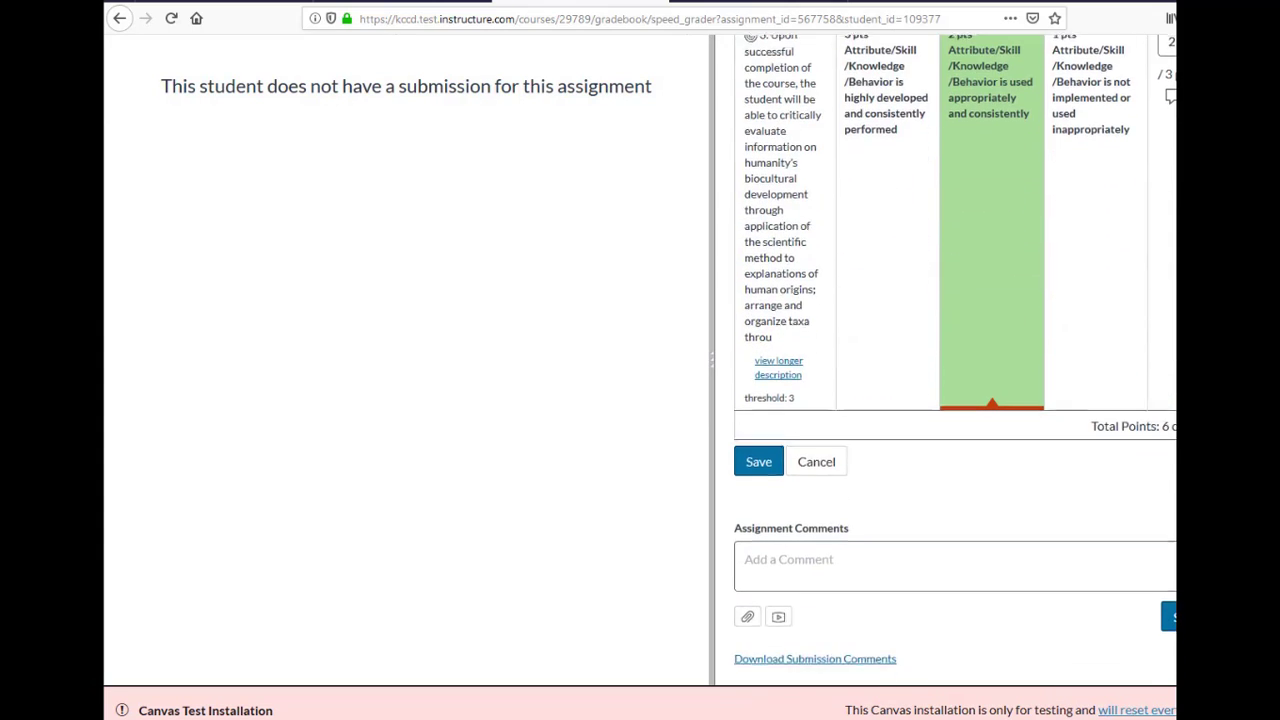
left_click(758, 461)
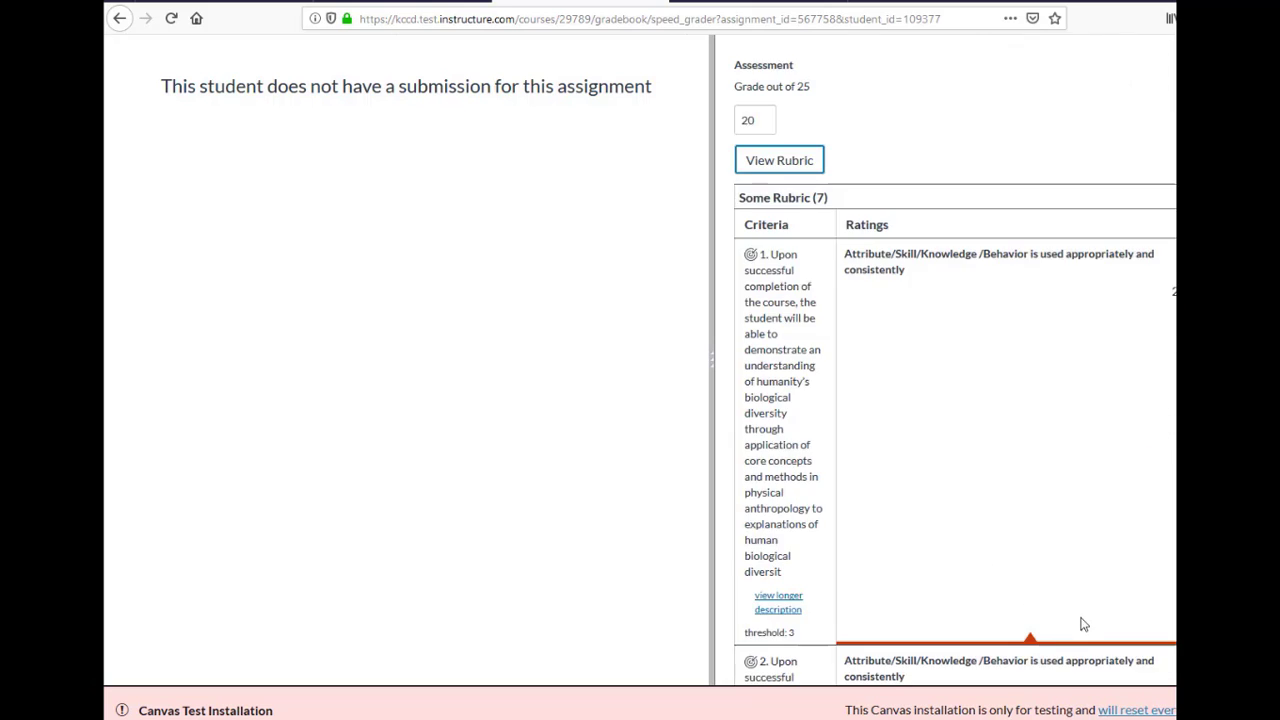
scroll(1080, 600, "down", 6)
scroll(1163, 608, "down", 4)
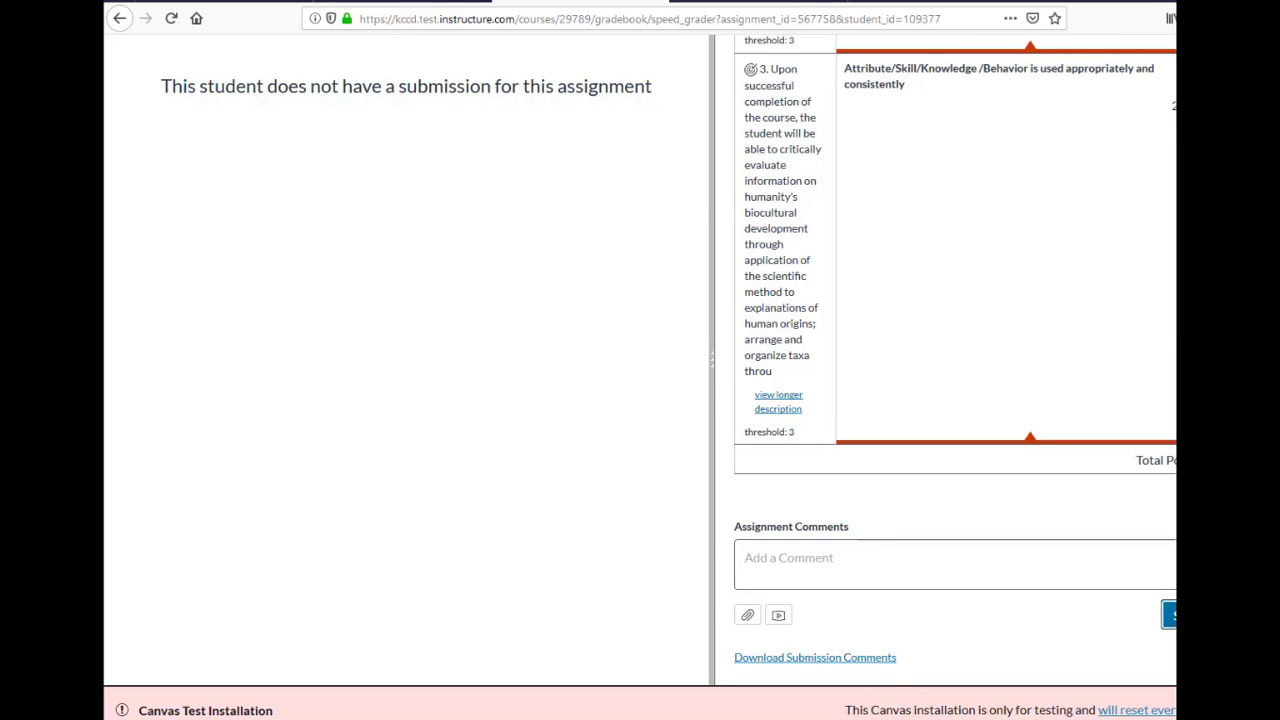
scroll(955, 360, "up", 10)
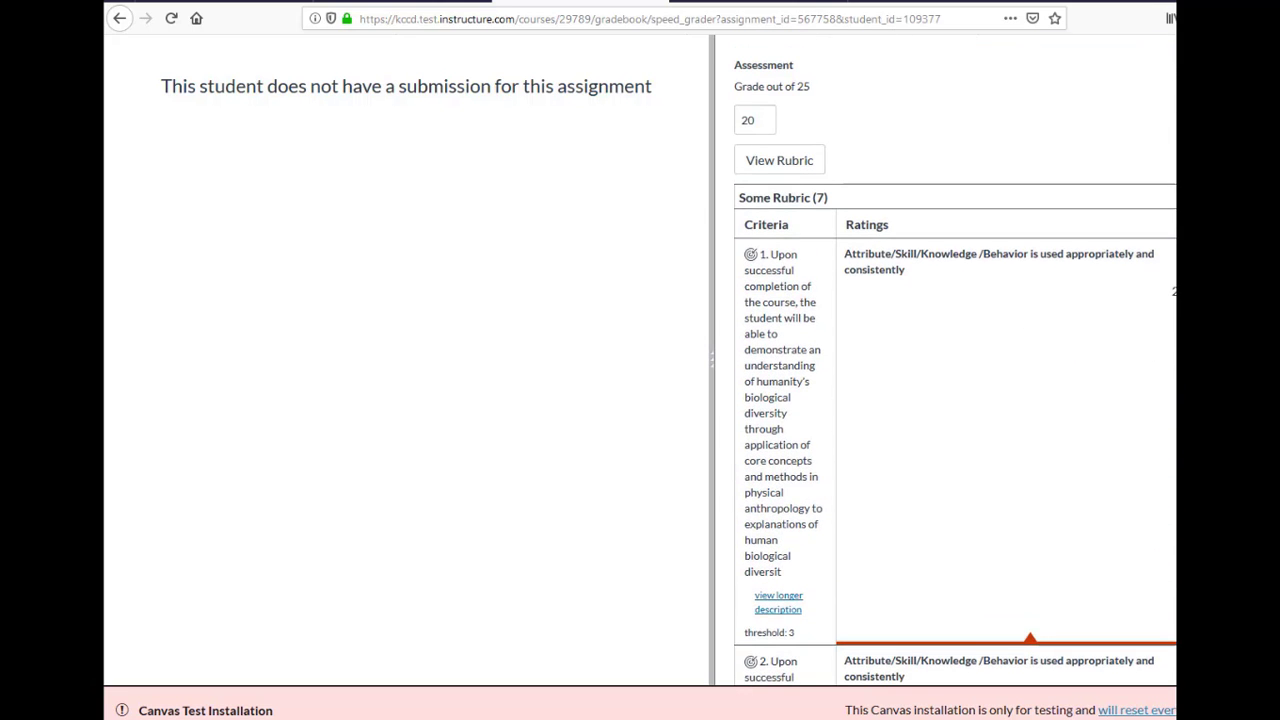
Review the second student's saved rubric down to the assignment comments and return to the first student's assessment.
scroll(955, 360, "down", 10)
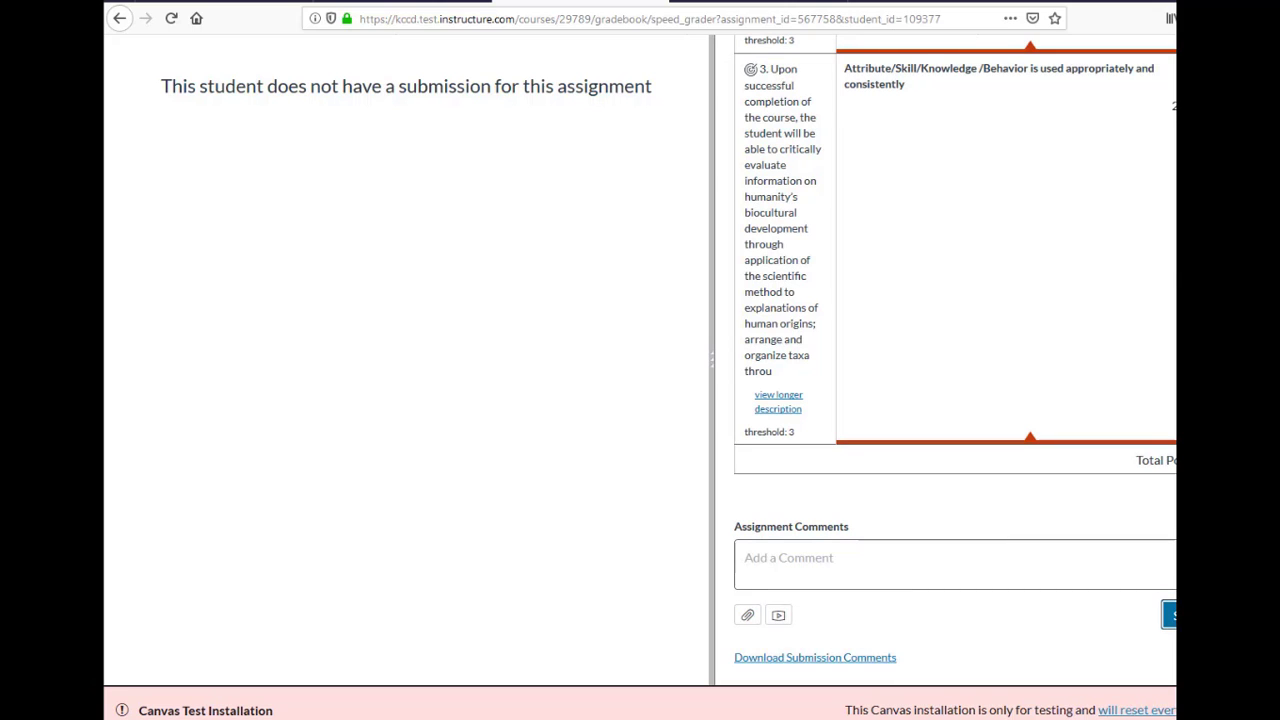
scroll(640, 360, "up", 1)
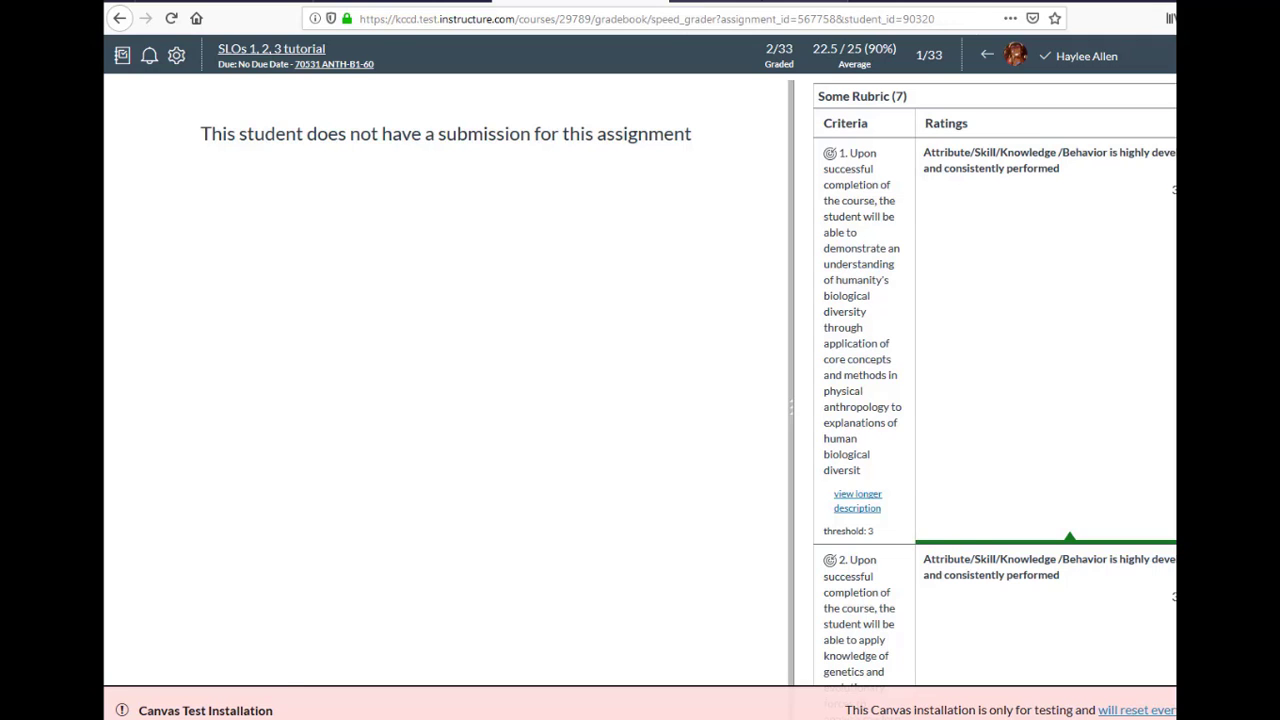
Switch to eLumen, open the Canvas score import for the "SLOs 1, 2, 3 tutorial" activity and choose the 70531 ANTH-B1-60 Physical Anthropology course.
left_click(757, 2)
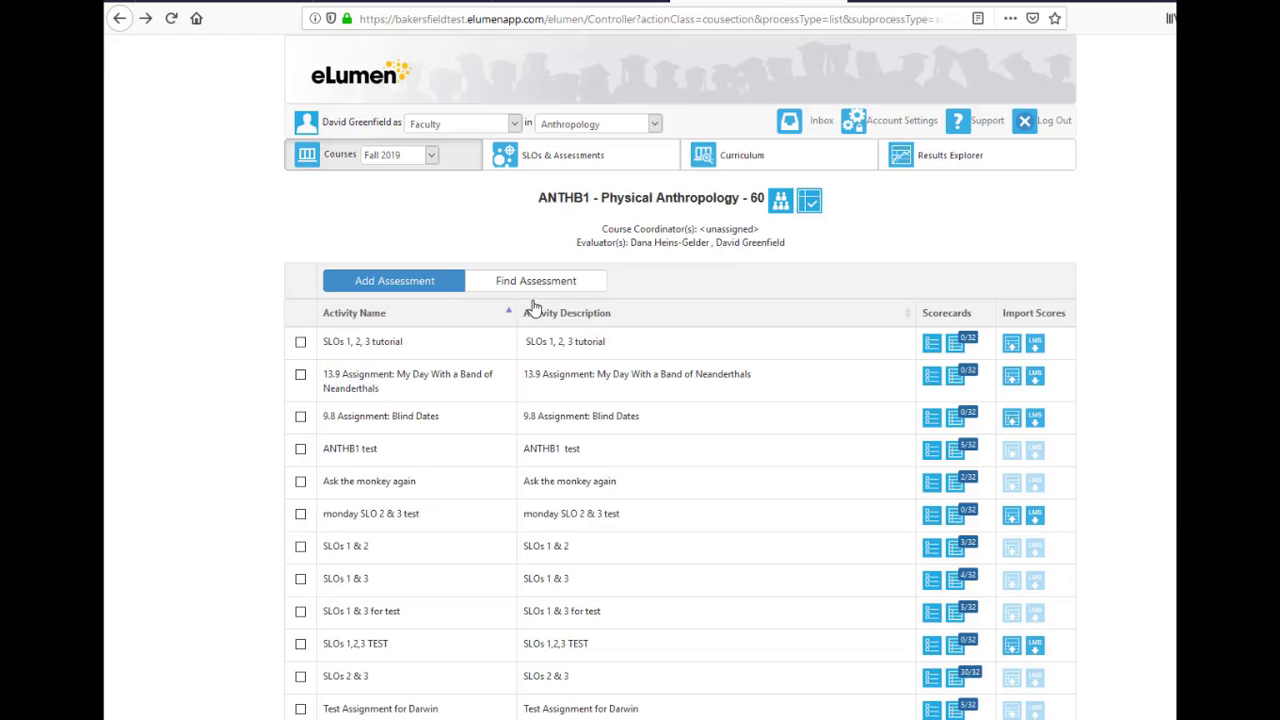
left_click(301, 343)
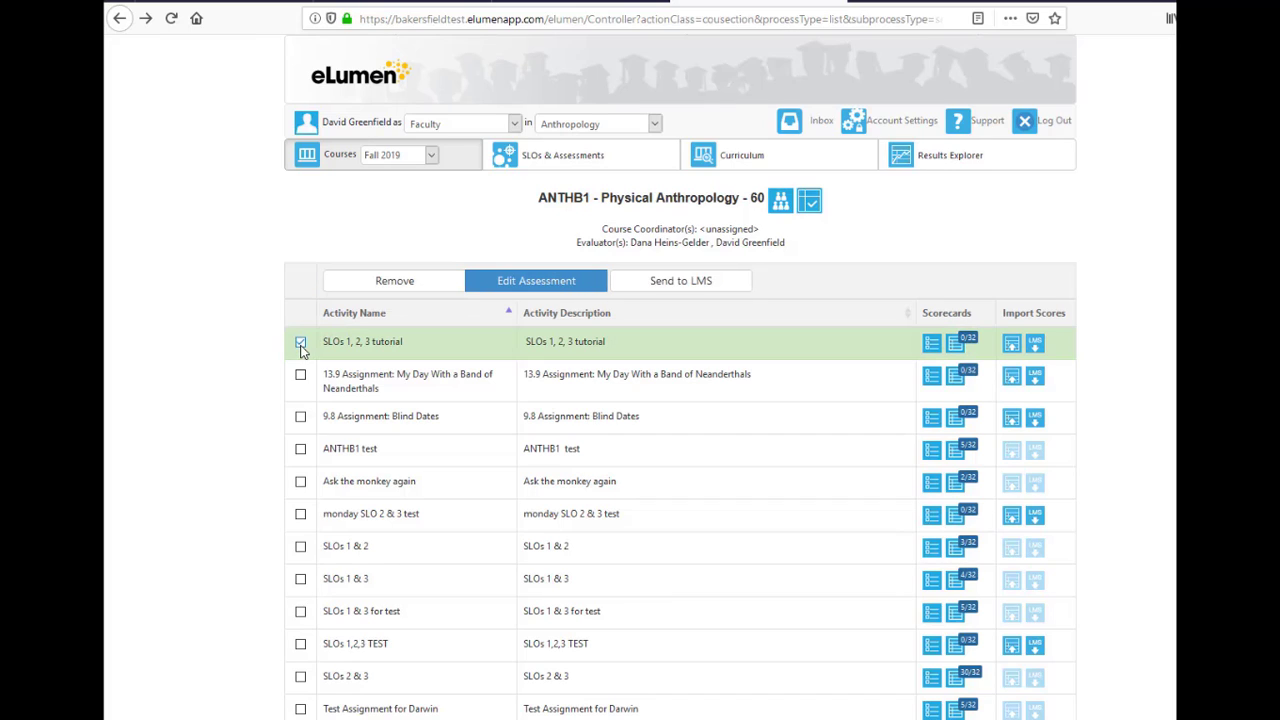
left_click(1036, 346)
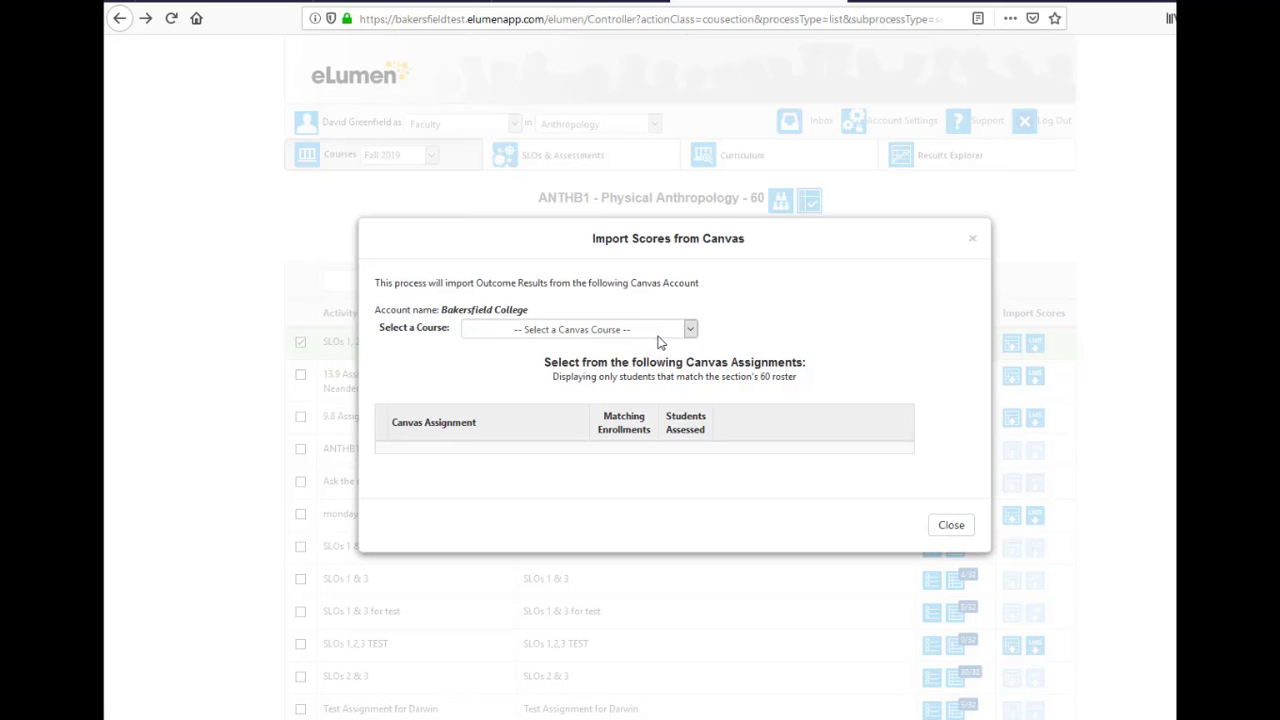
left_click(668, 336)
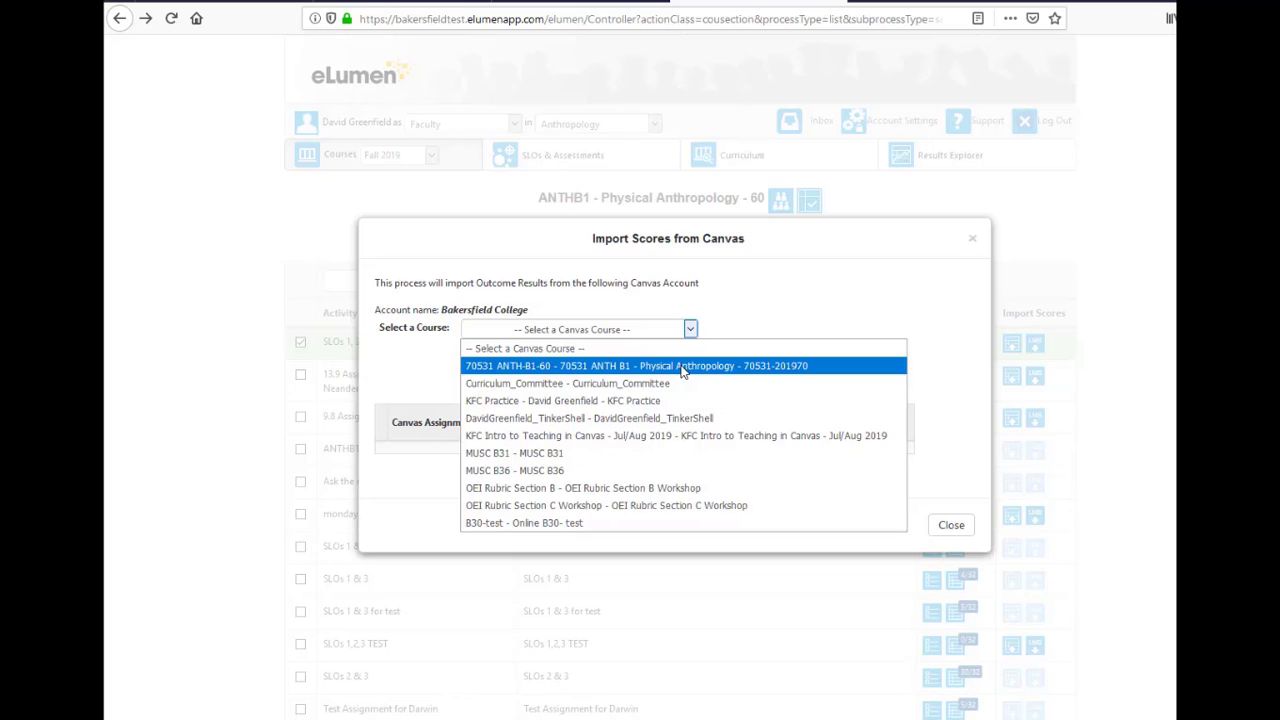
left_click(683, 368)
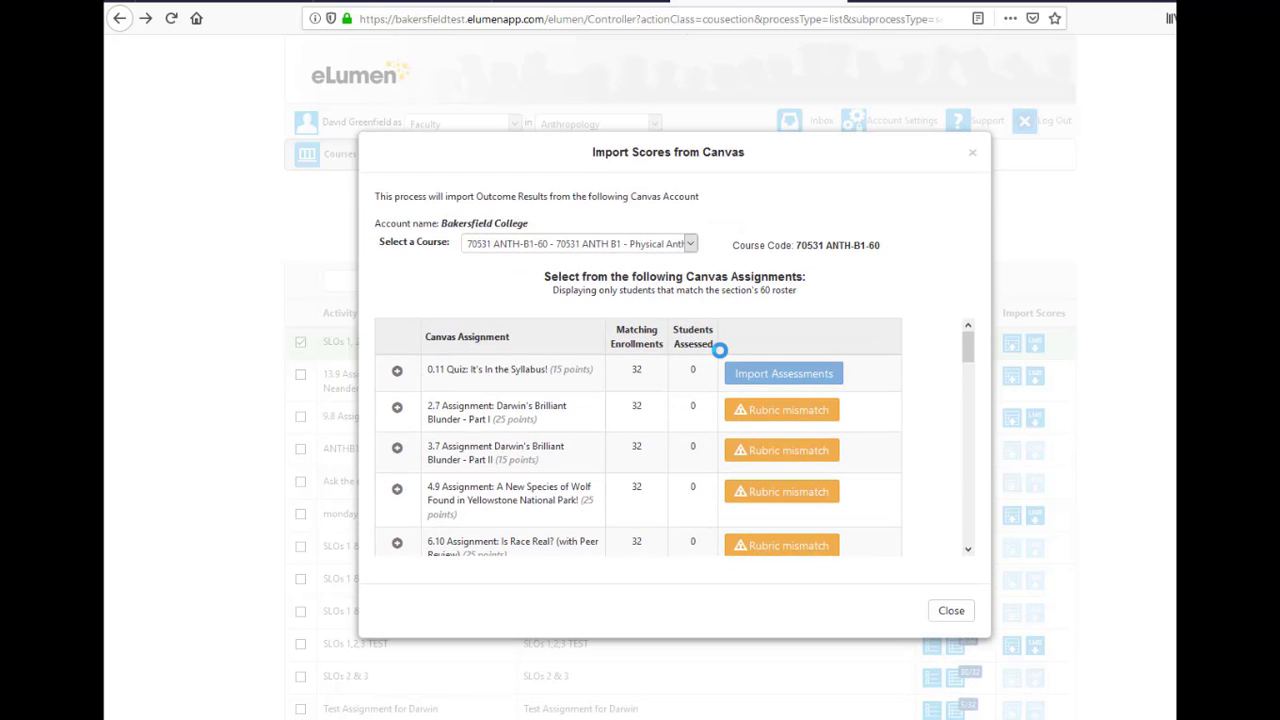
Import the assessments from the Canvas assignment "SLOs 1, 2, 3 tutorial" and view its scorecard.
scroll(746, 376, "down", 5)
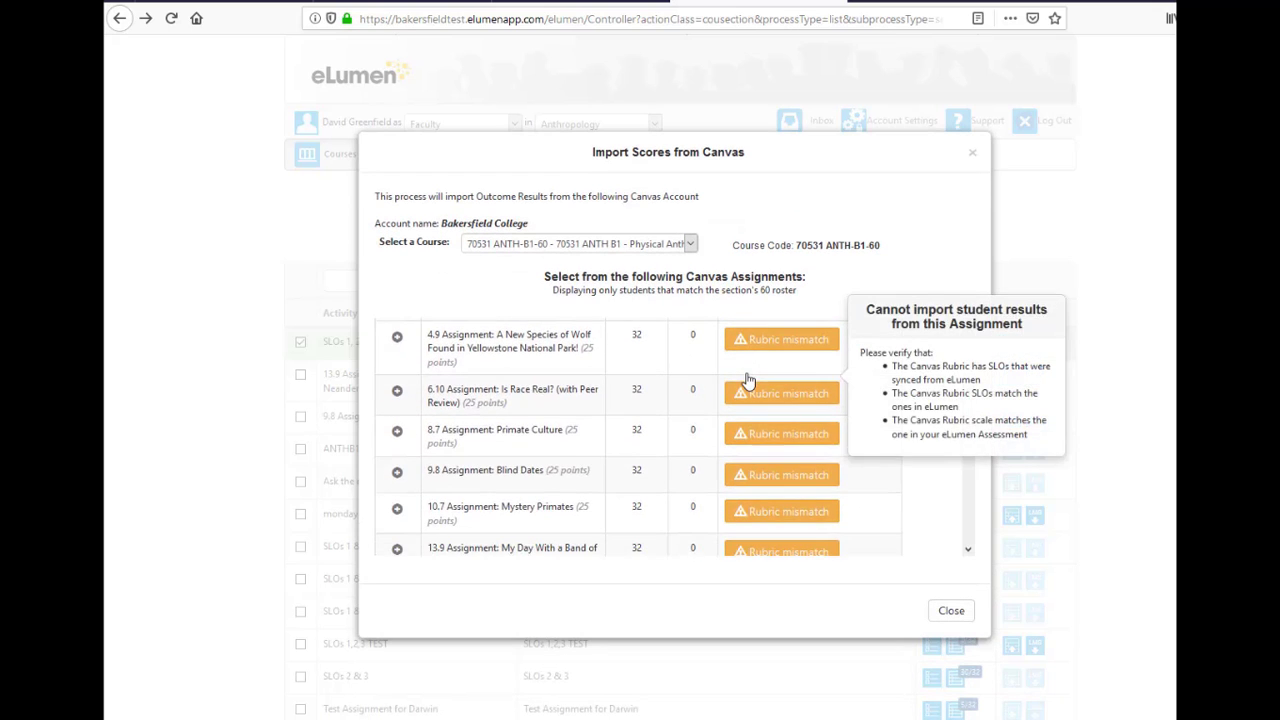
scroll(746, 378, "down", 2)
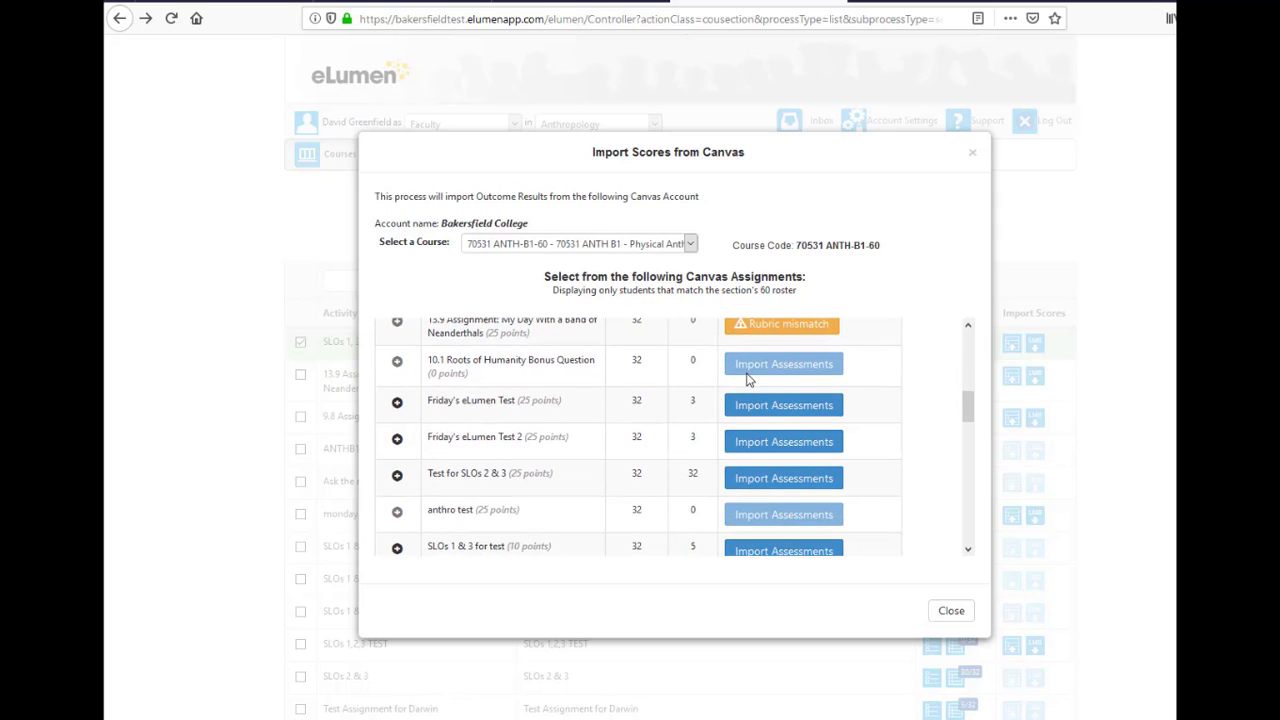
scroll(748, 378, "down", 2)
scroll(750, 377, "down", 2)
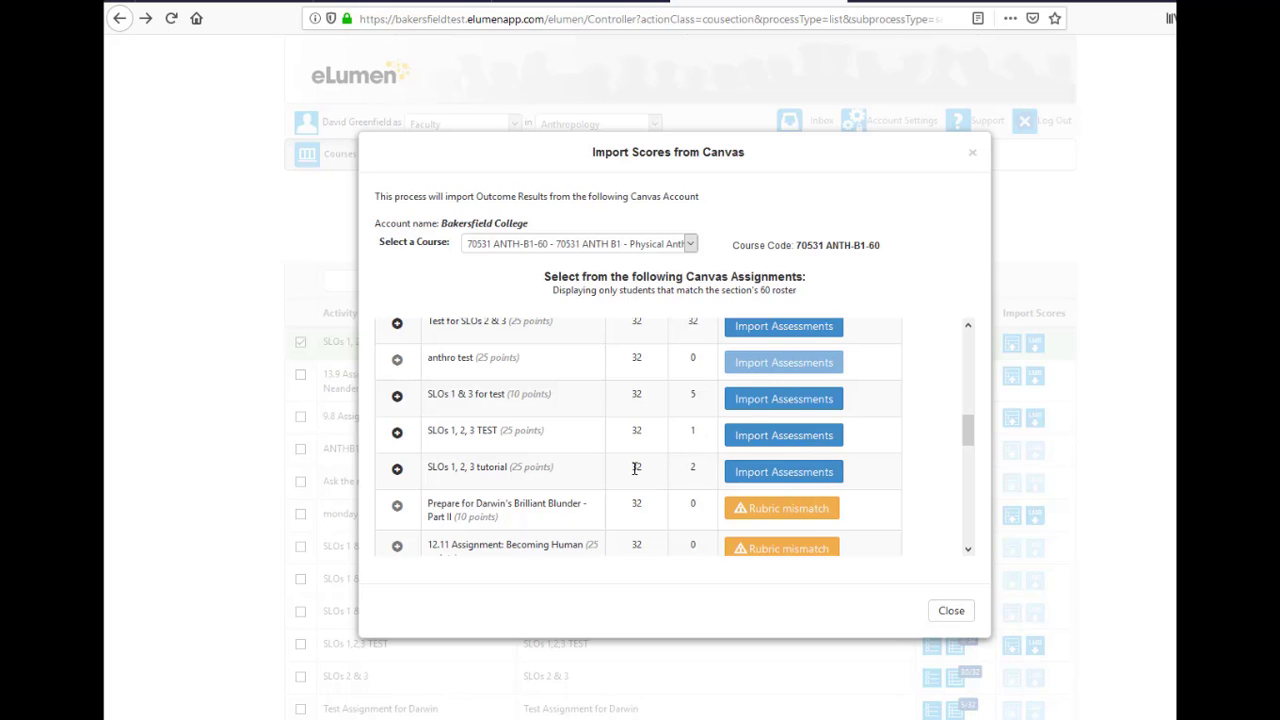
left_click(758, 482)
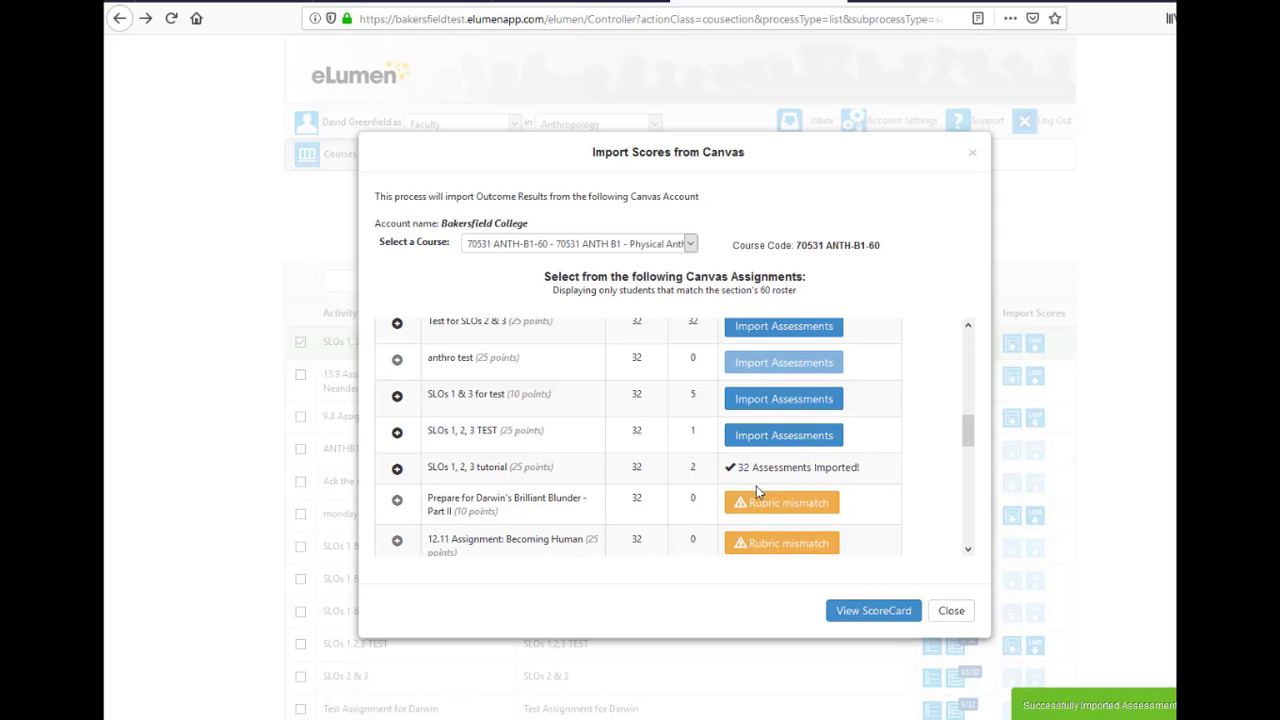
left_click(870, 616)
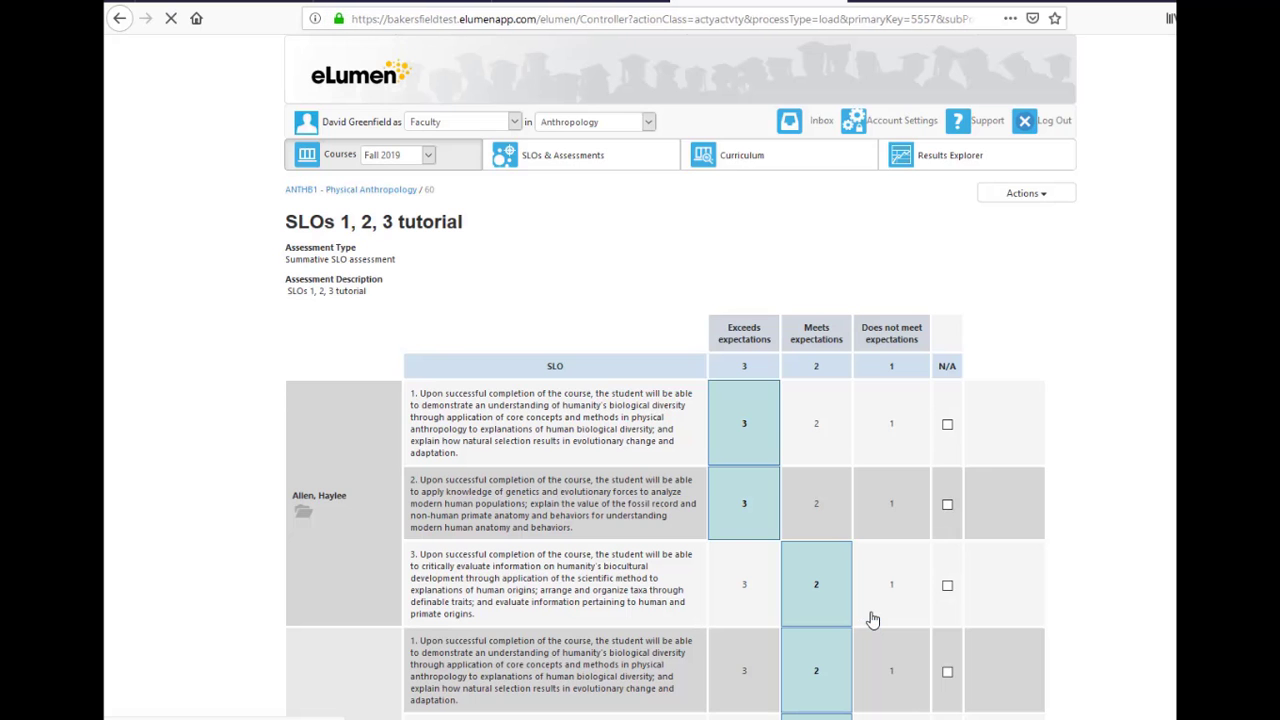